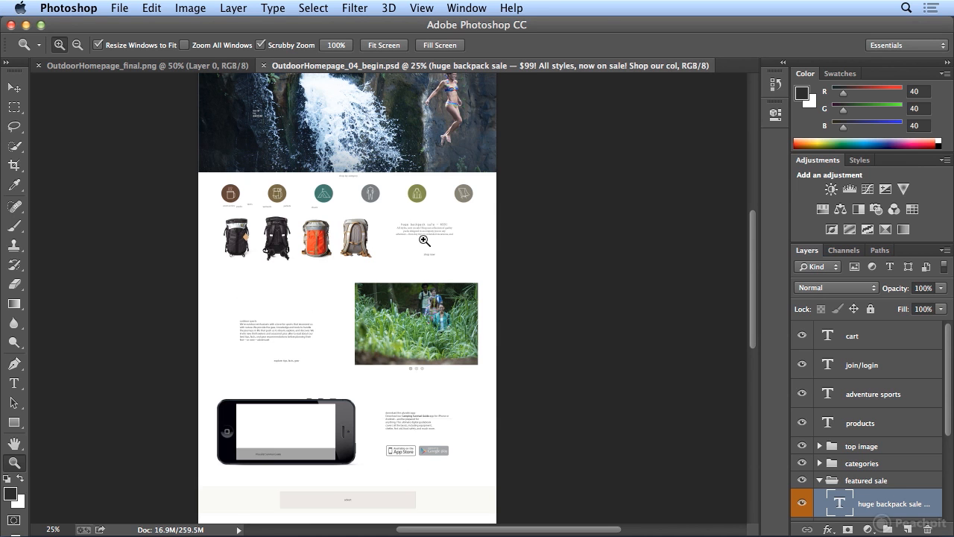
# Zoom to 100% on the huge backpack sale text and open it for editing with the Type tool.
pyautogui.click(426, 236)
pyautogui.click(426, 235)
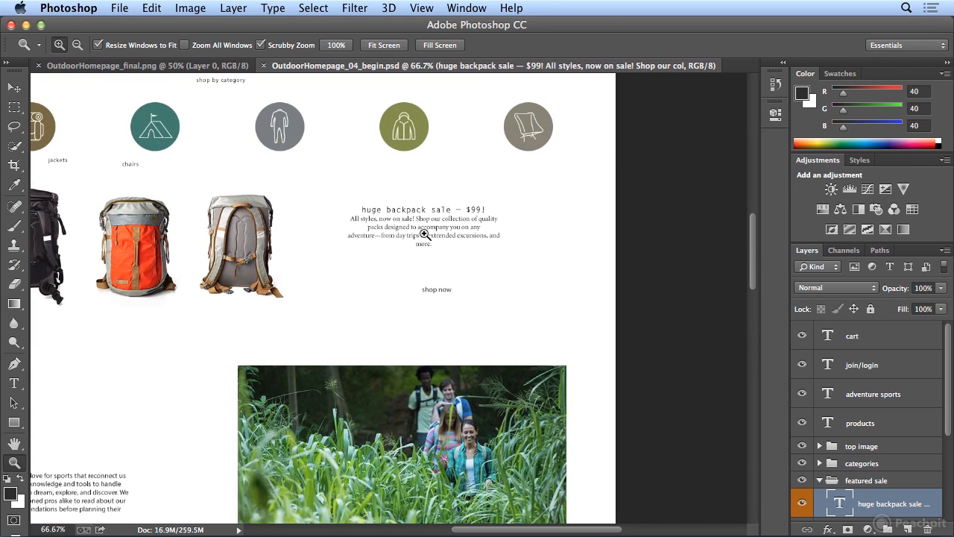
pyautogui.click(426, 235)
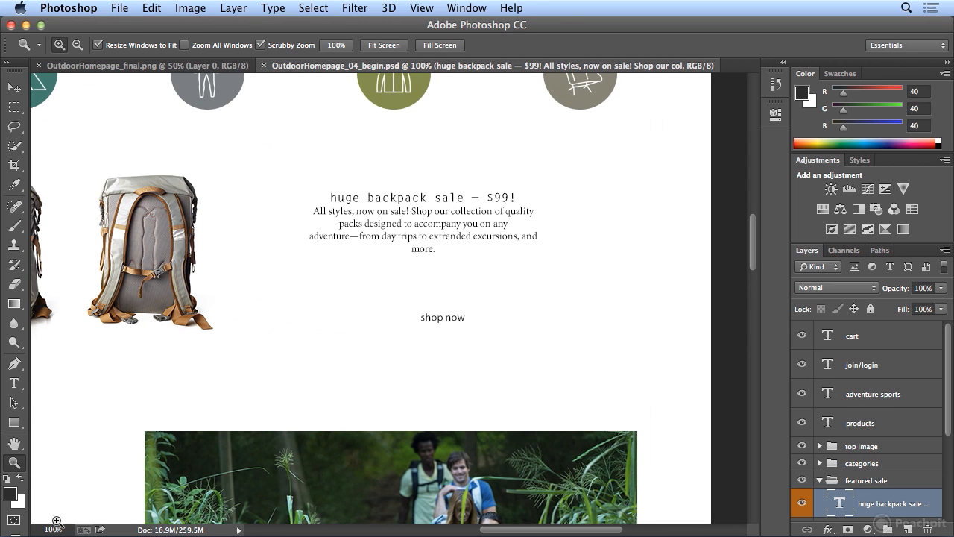
pyautogui.click(14, 383)
pyautogui.click(408, 224)
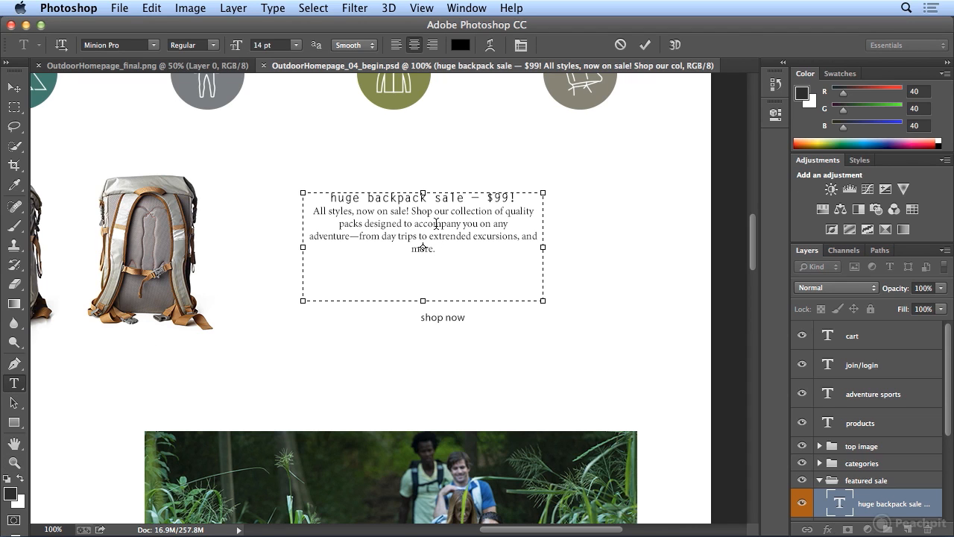
pyautogui.moveTo(951, 386); pyautogui.dragTo(951, 426)
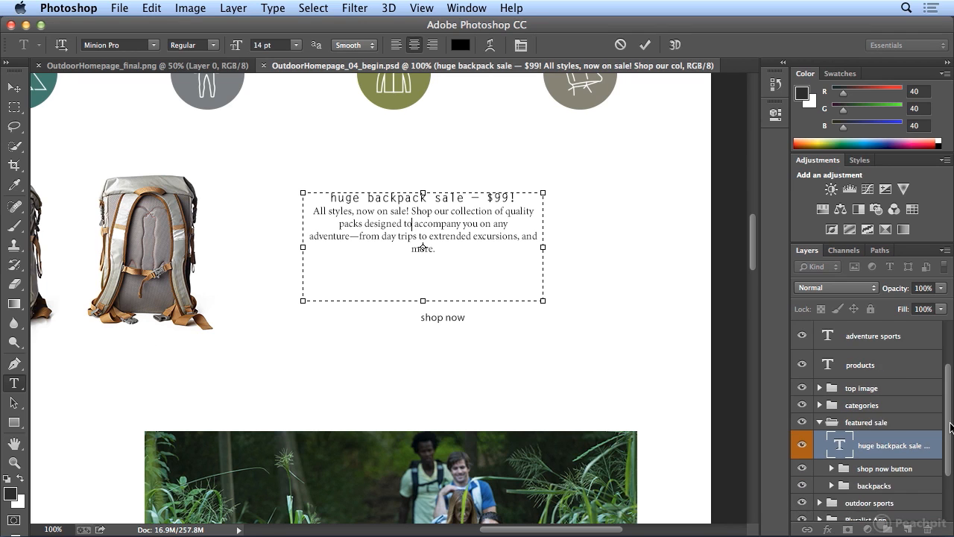
pyautogui.scroll(-1, 950, 426)
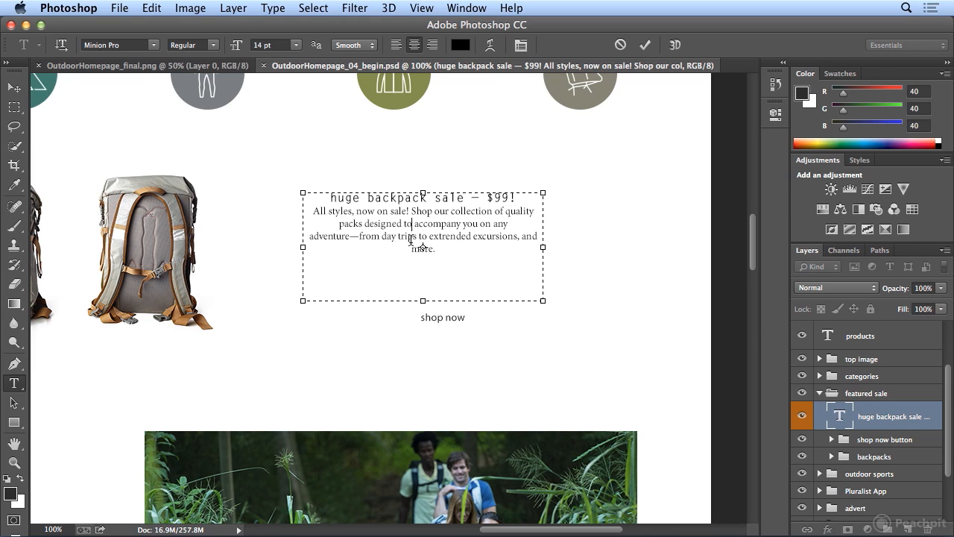
# Copy the entire huge backpack sale text block and commit the text edit.
pyautogui.click(152, 8)
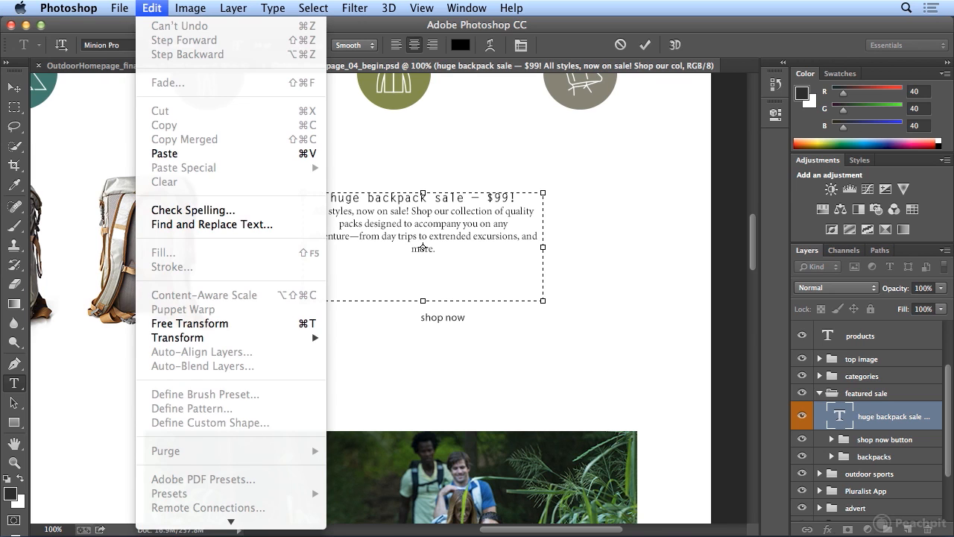
pyautogui.moveTo(313, 7)
pyautogui.click(316, 27)
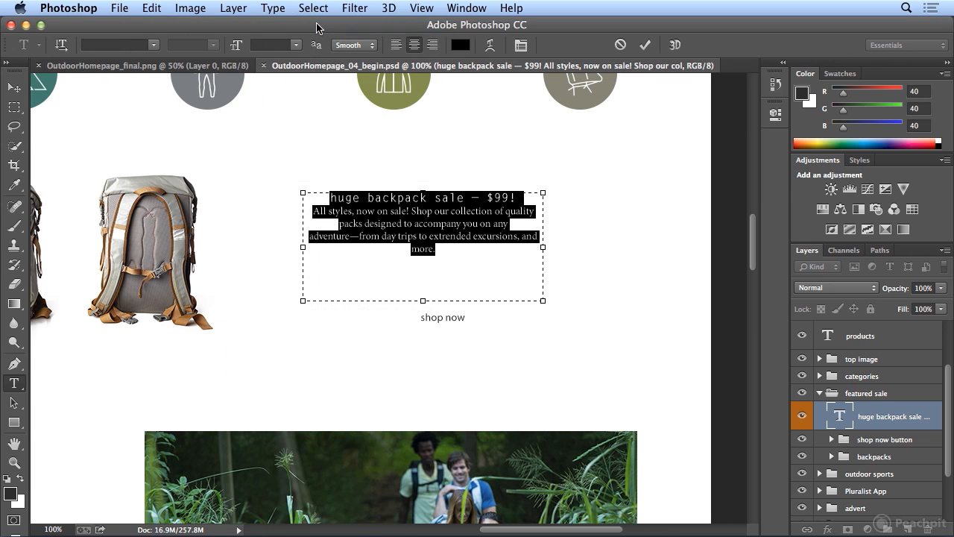
pyautogui.click(159, 9)
pyautogui.click(171, 125)
pyautogui.click(645, 47)
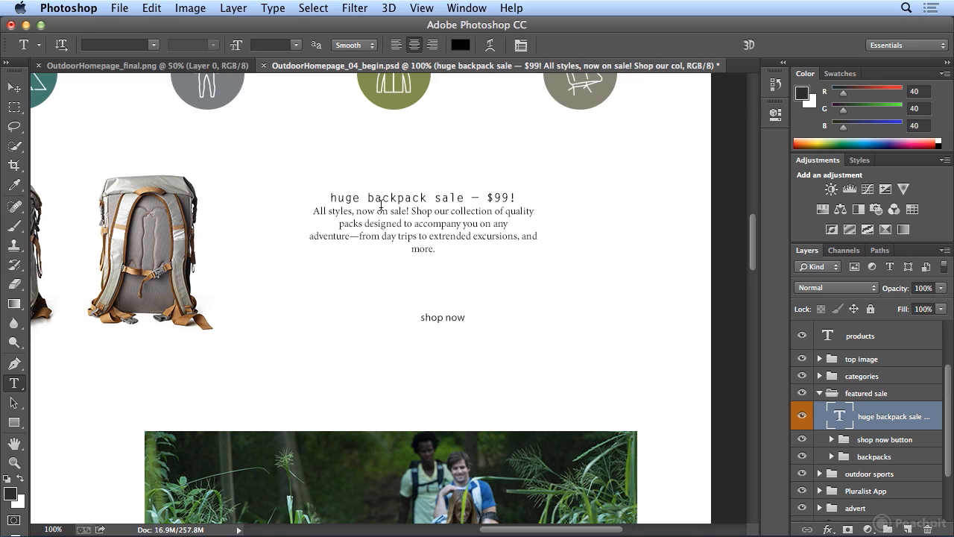
# Paste the copied text as a new point-text layer above the sale heading, and delete that layer.
pyautogui.click(319, 134)
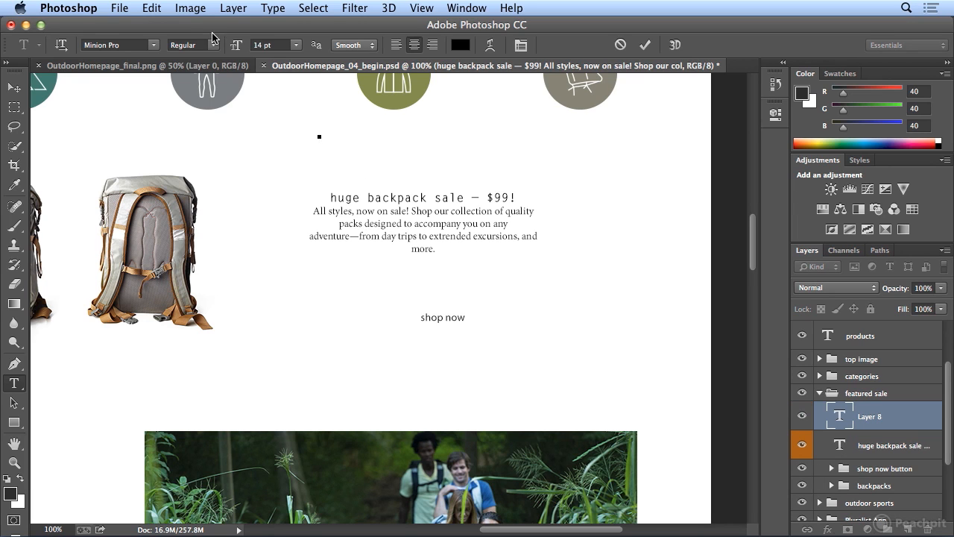
pyautogui.click(152, 7)
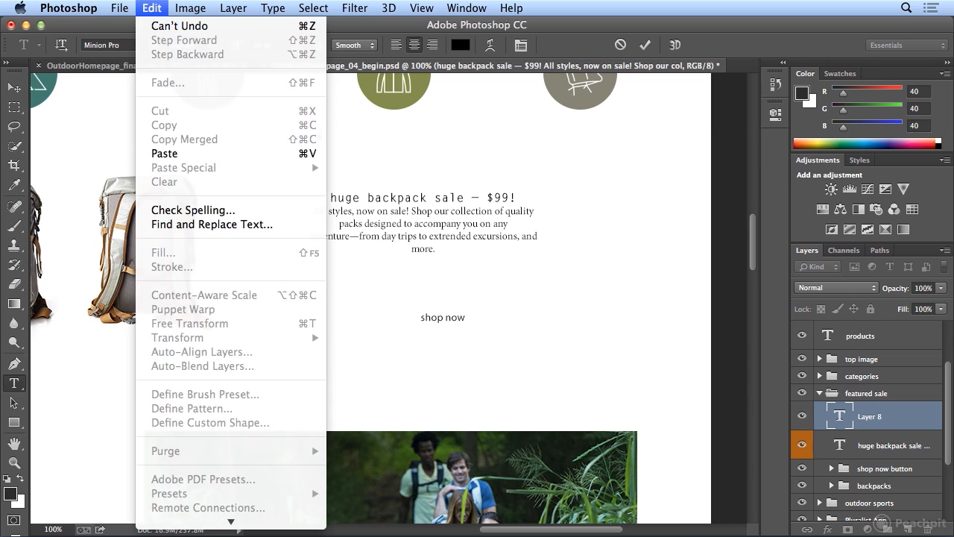
pyautogui.click(186, 152)
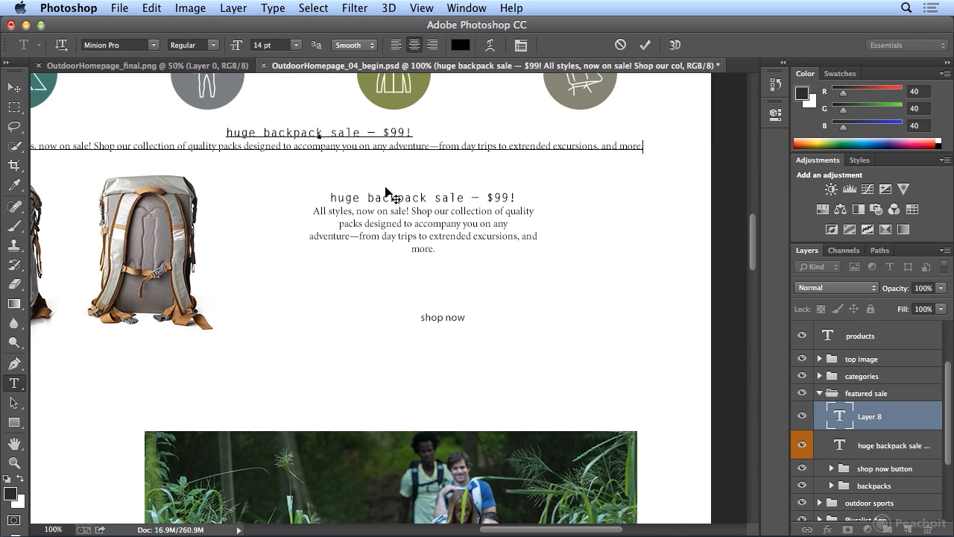
pyautogui.click(645, 45)
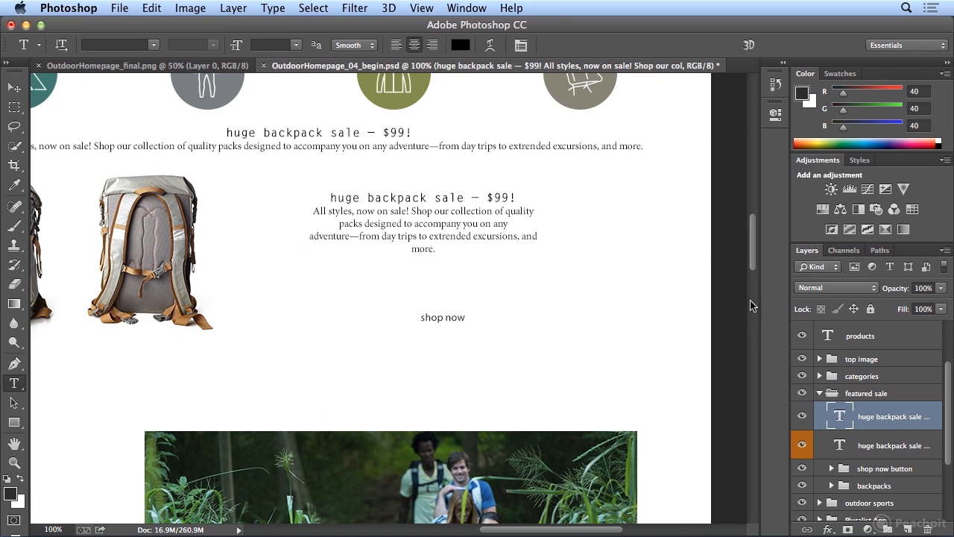
pyautogui.click(928, 529)
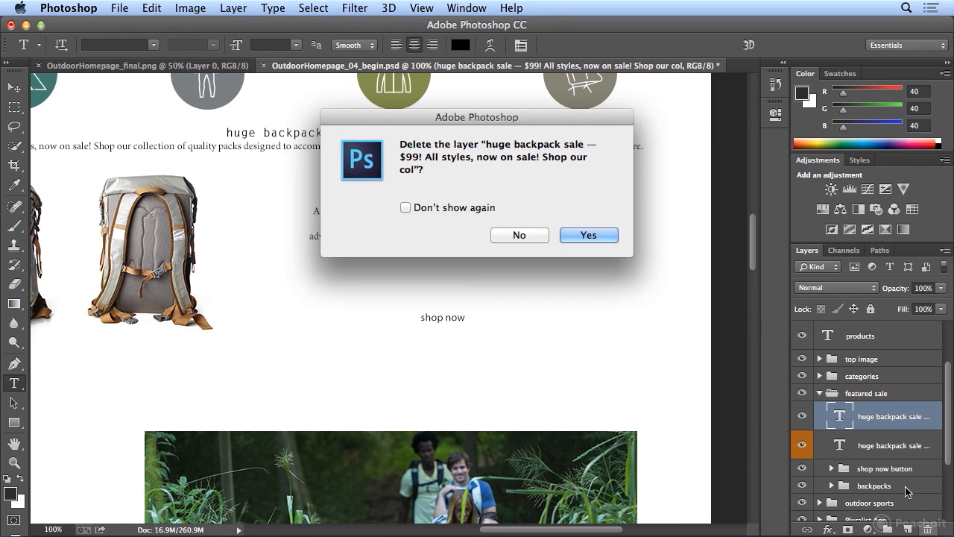
pyautogui.click(597, 238)
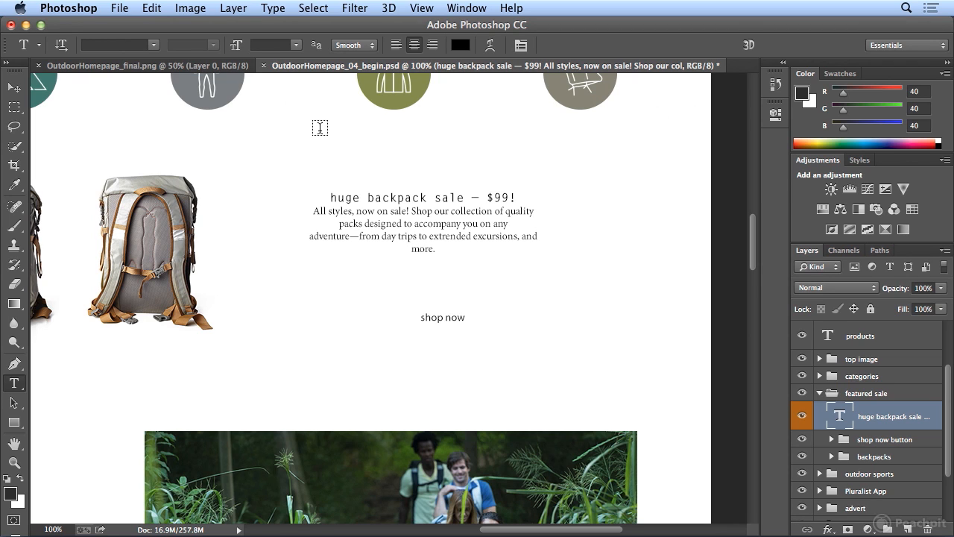
# Paste the copied text into a new paragraph text box drawn above the sale heading, and delete that layer.
pyautogui.moveTo(313, 117); pyautogui.dragTo(521, 181)
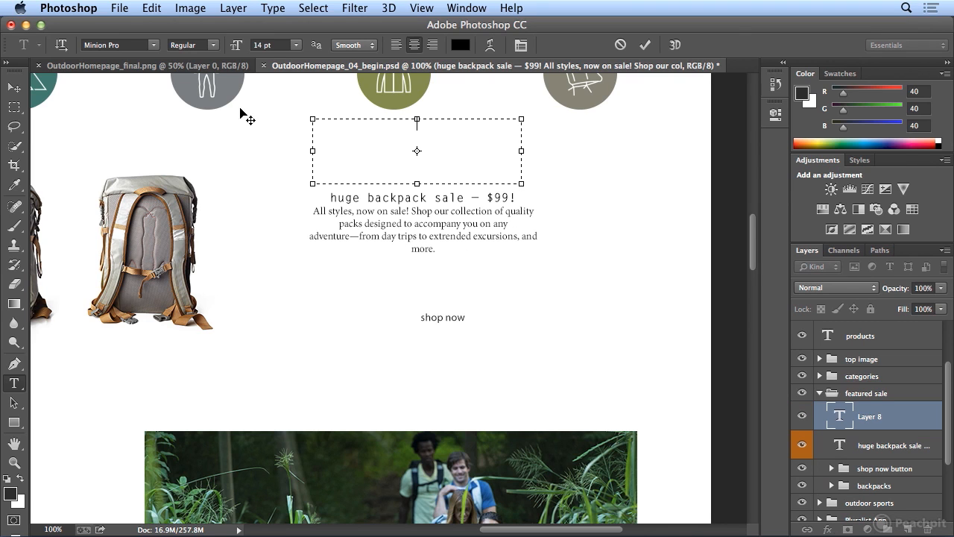
pyautogui.click(152, 9)
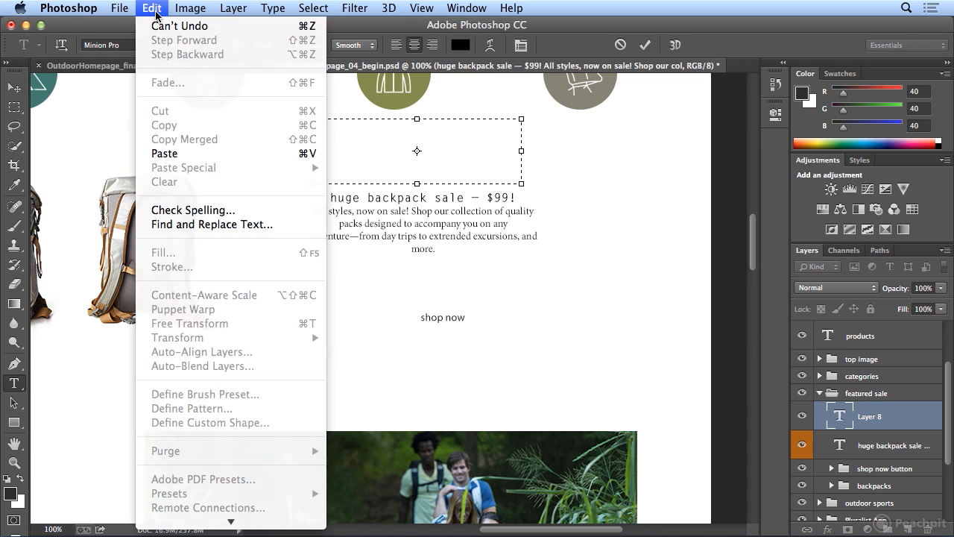
pyautogui.click(179, 153)
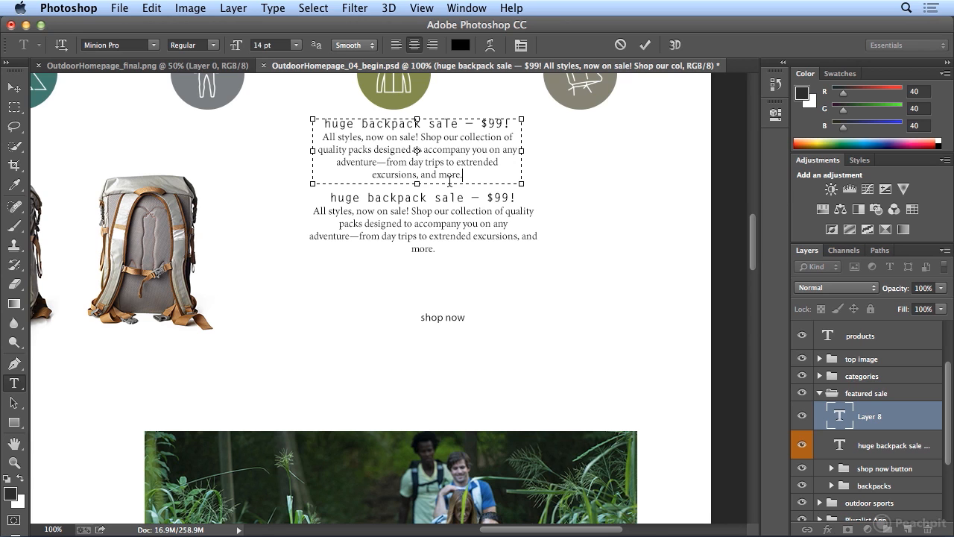
pyautogui.click(644, 45)
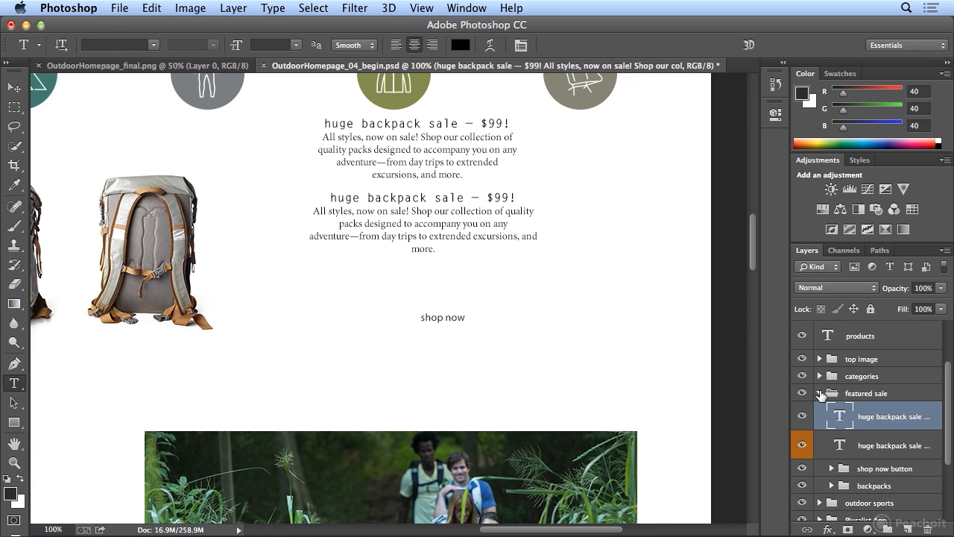
pyautogui.click(927, 528)
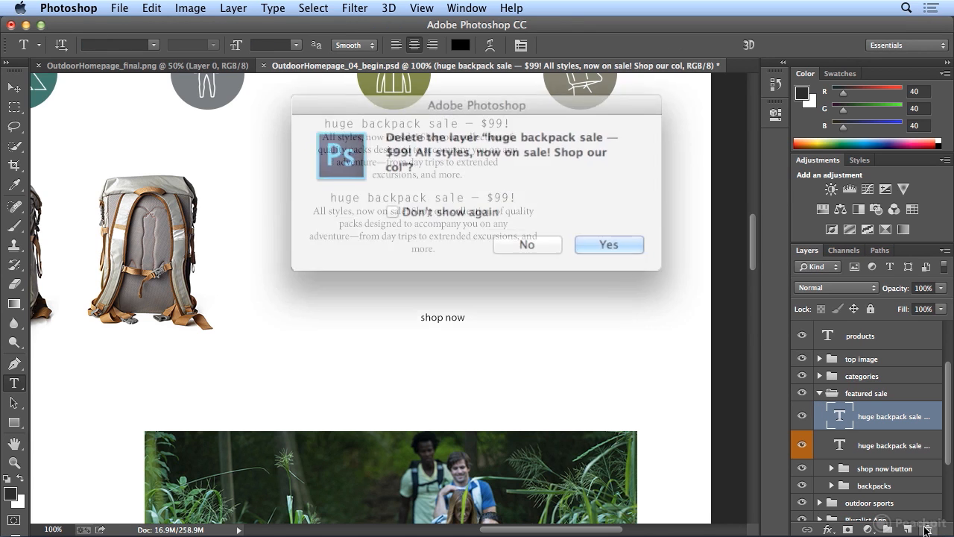
pyautogui.click(595, 235)
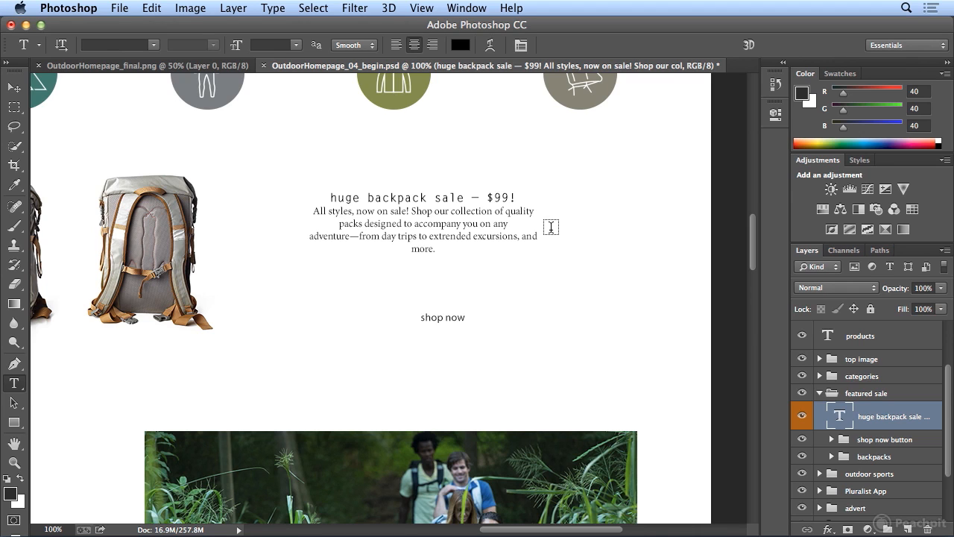
# Set the kerning of the entire huge backpack sale text to Optical.
pyautogui.click(414, 215)
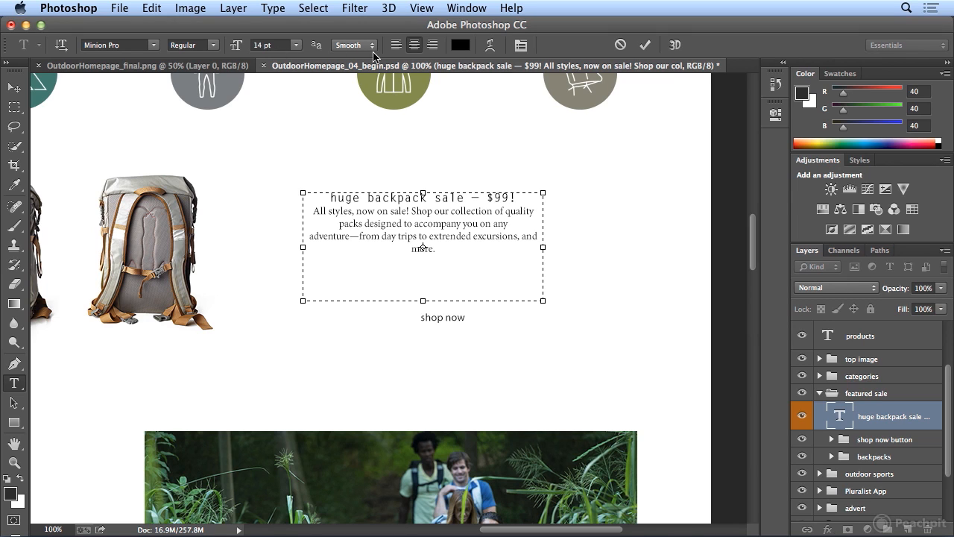
pyautogui.click(521, 46)
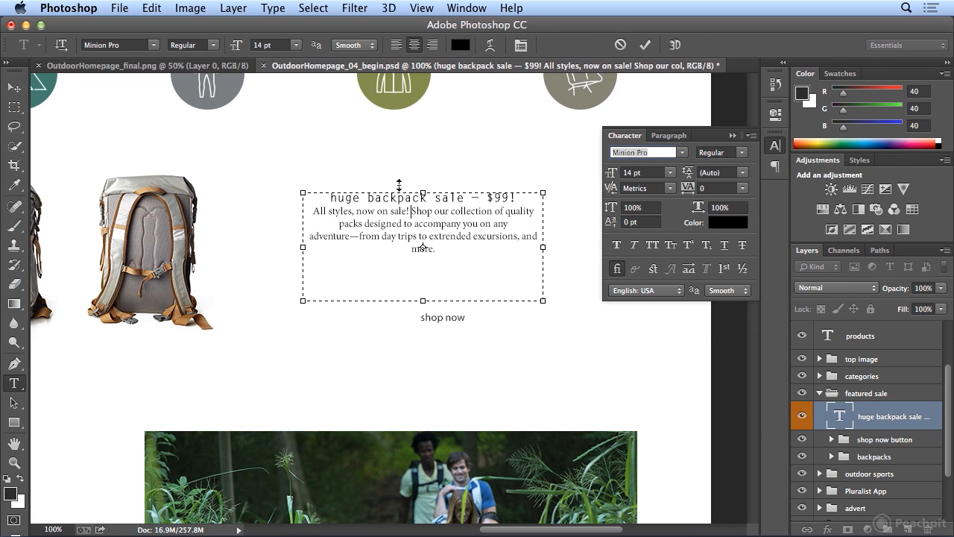
pyautogui.press('super+a')
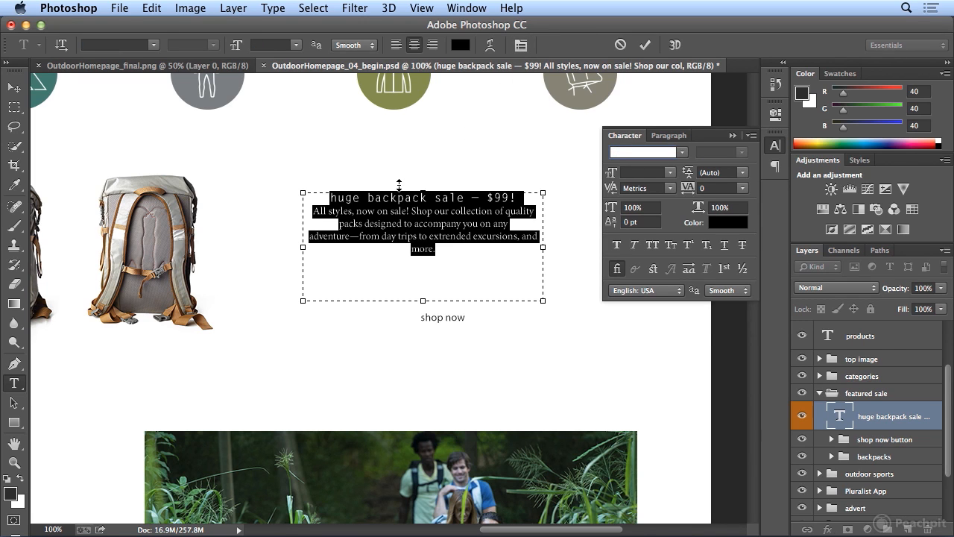
pyautogui.click(670, 189)
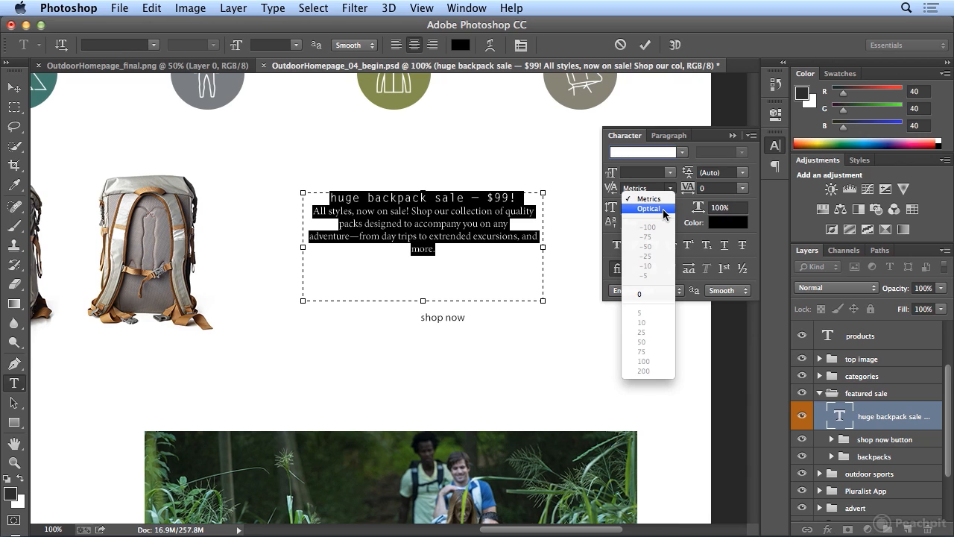
pyautogui.click(648, 208)
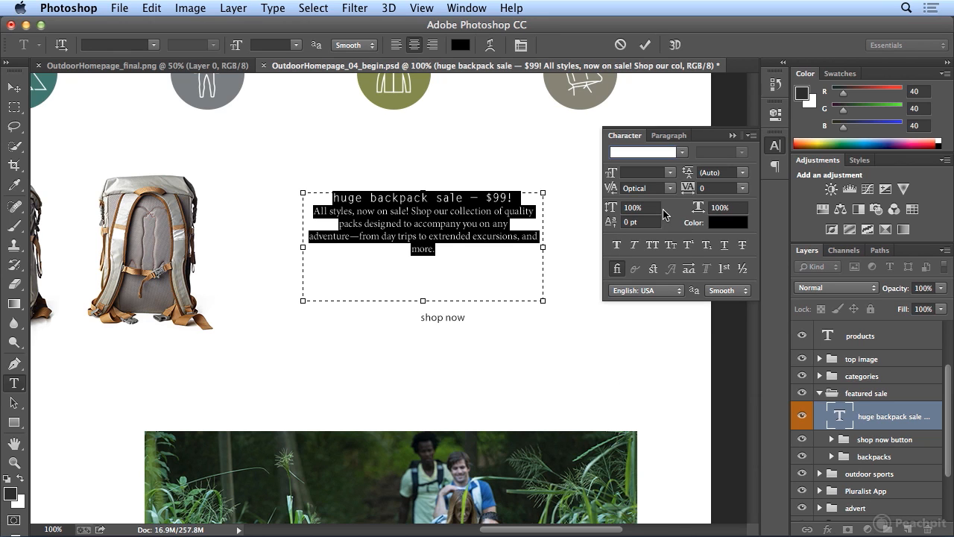
pyautogui.click(434, 196)
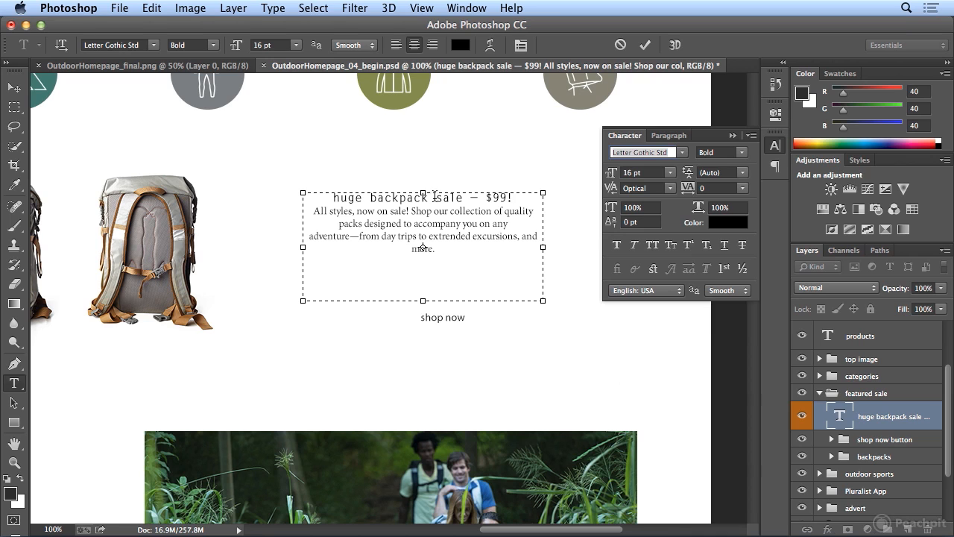
# Try the justify last left, last centered, last right and justify all alignments on the whole sale text, and restore center alignment.
pyautogui.click(670, 136)
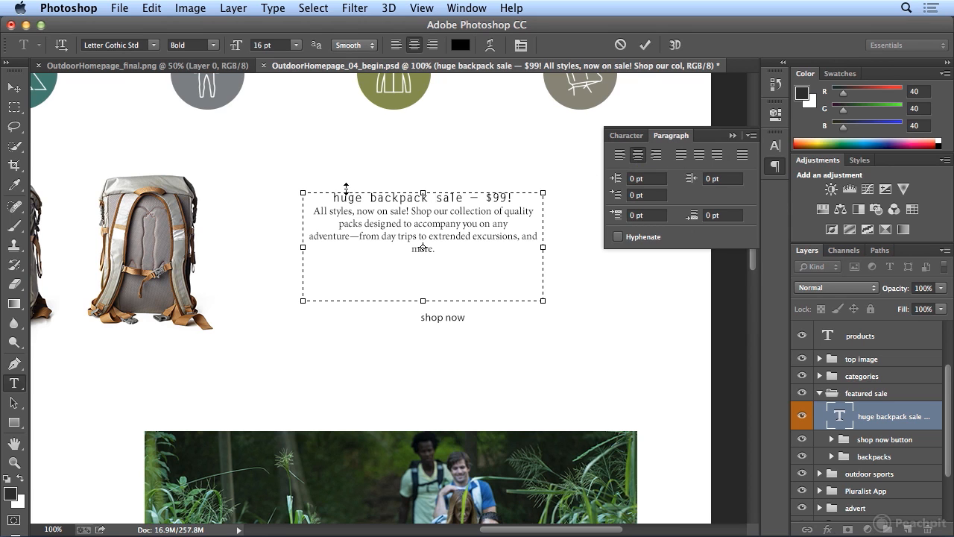
pyautogui.press('super+a')
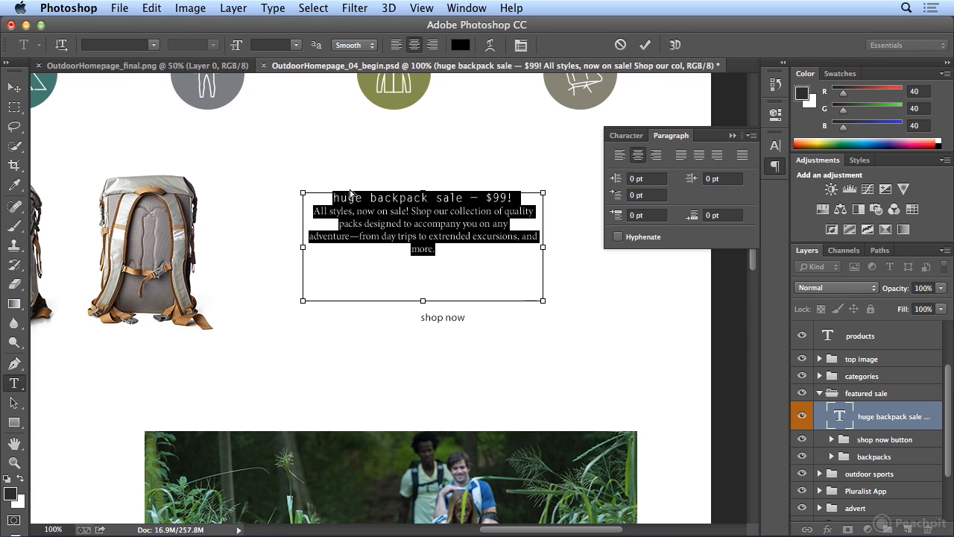
pyautogui.click(682, 162)
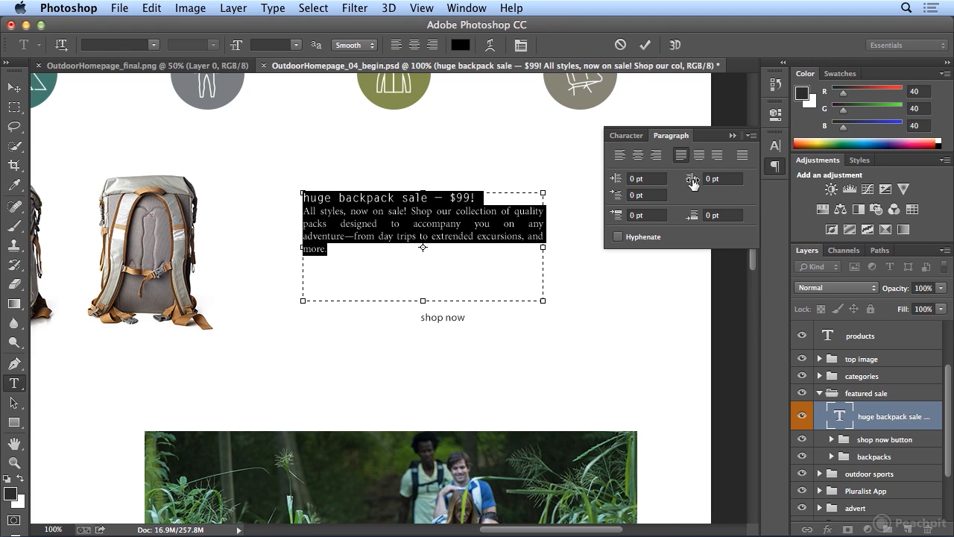
pyautogui.click(699, 158)
pyautogui.click(720, 158)
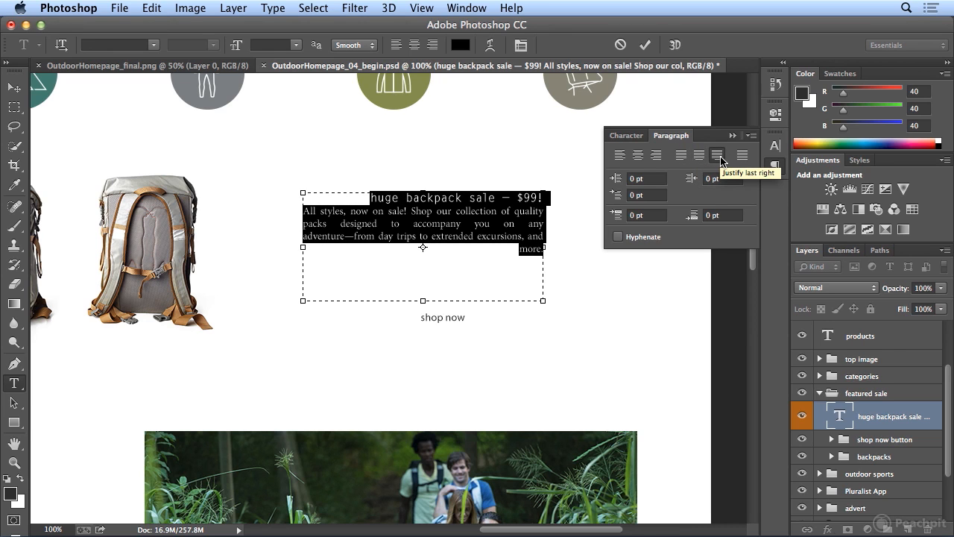
pyautogui.click(741, 154)
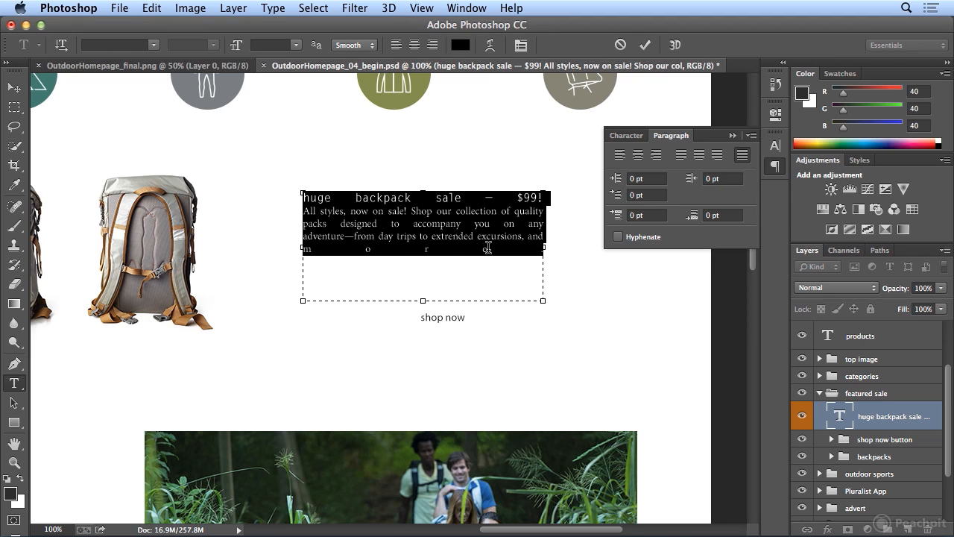
pyautogui.click(638, 155)
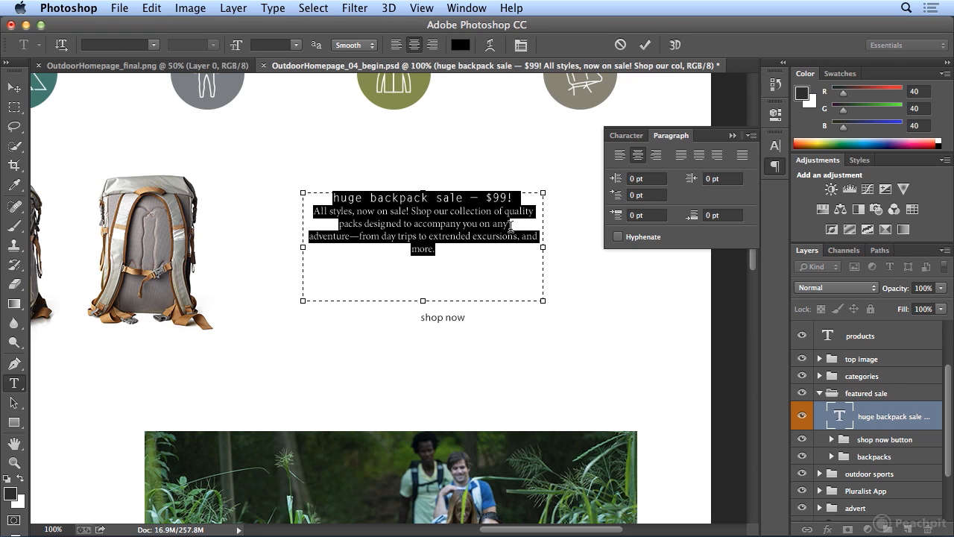
# Try 10 pt left and right margin indents on the whole sale text, and reset both indents to 0 pt.
pyautogui.click(660, 178)
pyautogui.write('10')
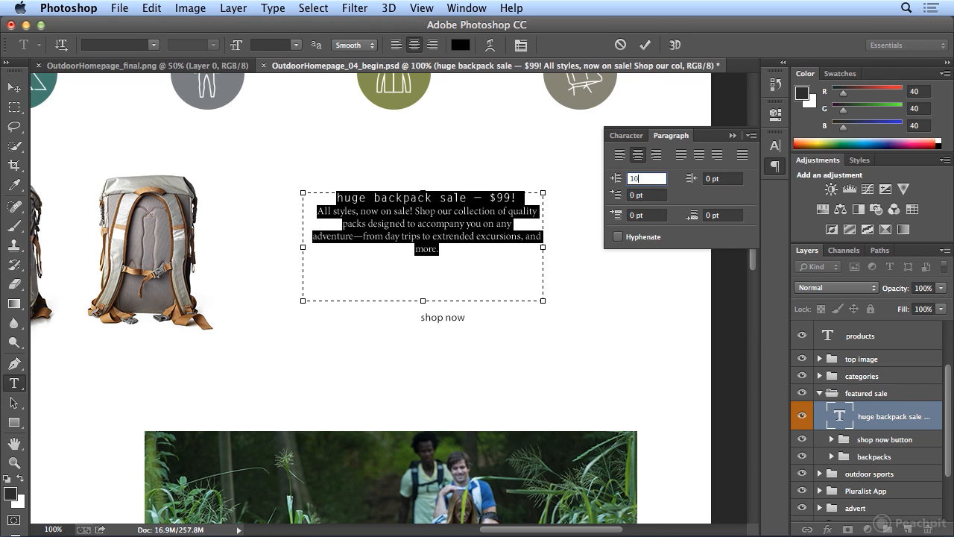
pyautogui.press('Tab')
pyautogui.write('10')
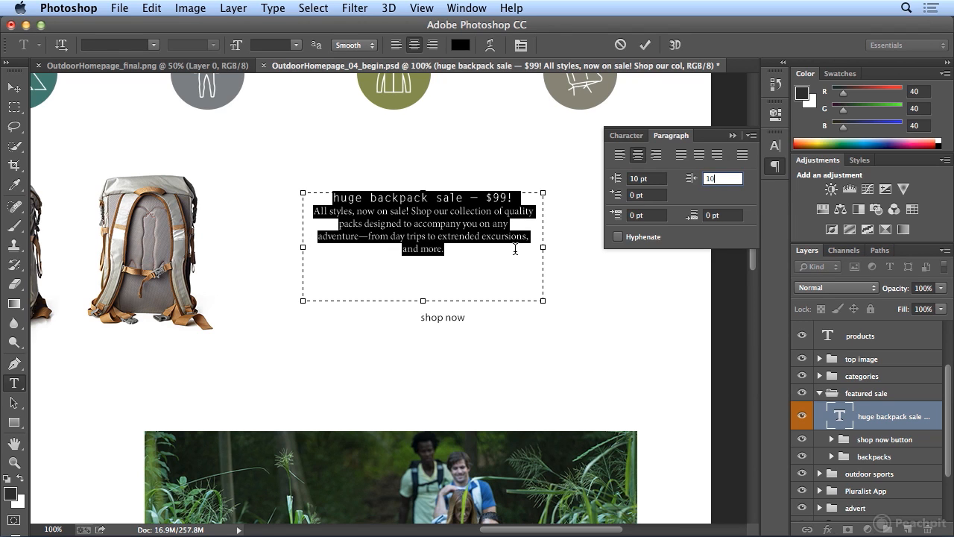
pyautogui.click(651, 178)
pyautogui.write('0')
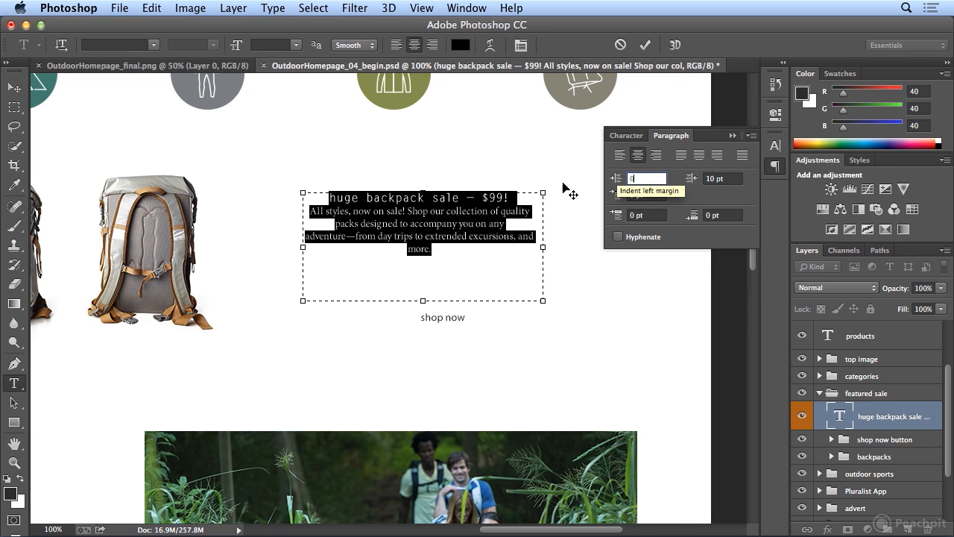
pyautogui.click(723, 178)
pyautogui.write('0')
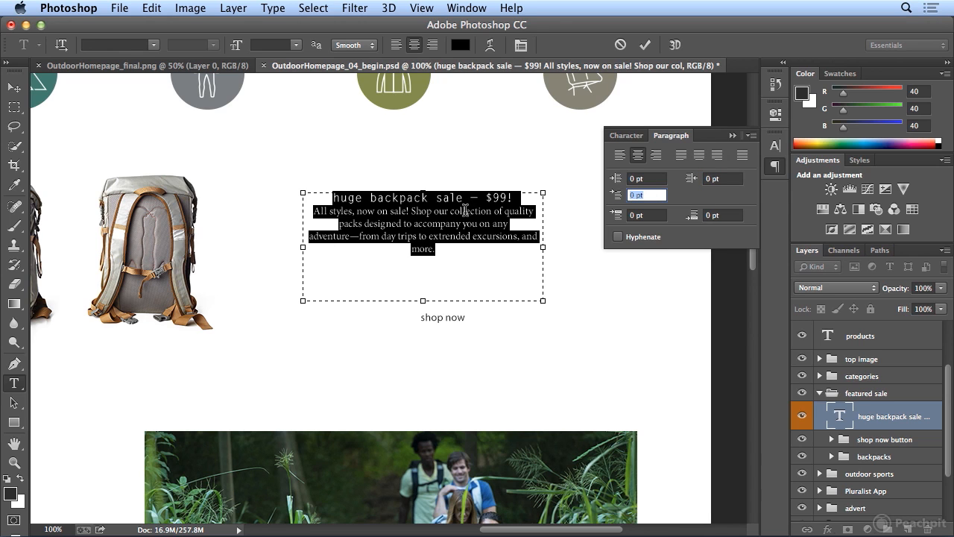
# Left-align the sale description paragraph, try a 10 pt first-line indent on it, and reset the indent to 0 pt.
pyautogui.click(471, 202)
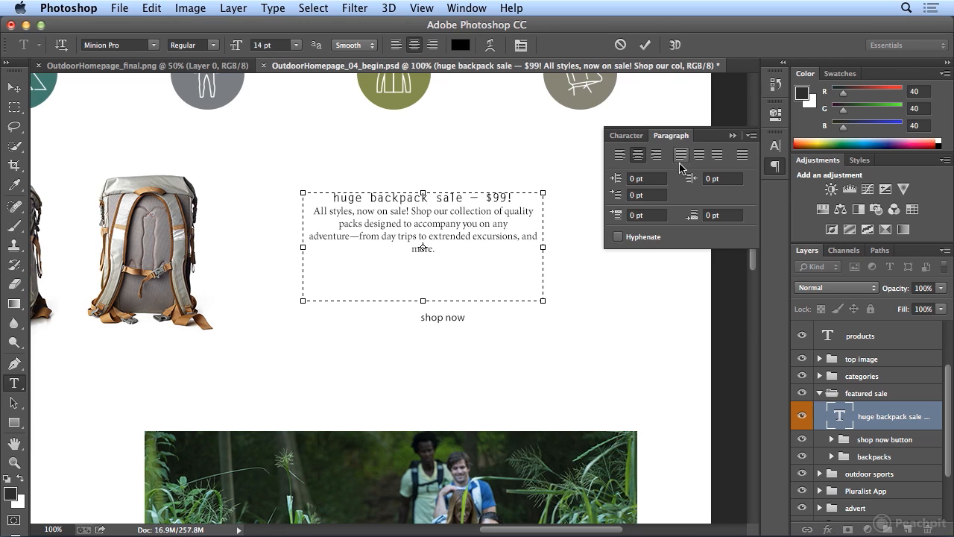
pyautogui.click(618, 156)
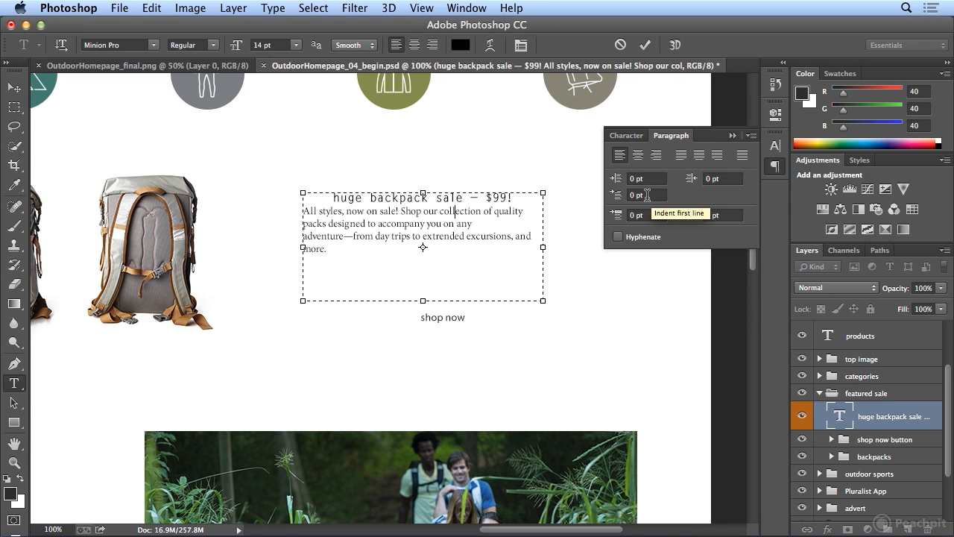
pyautogui.click(618, 195)
pyautogui.write('10')
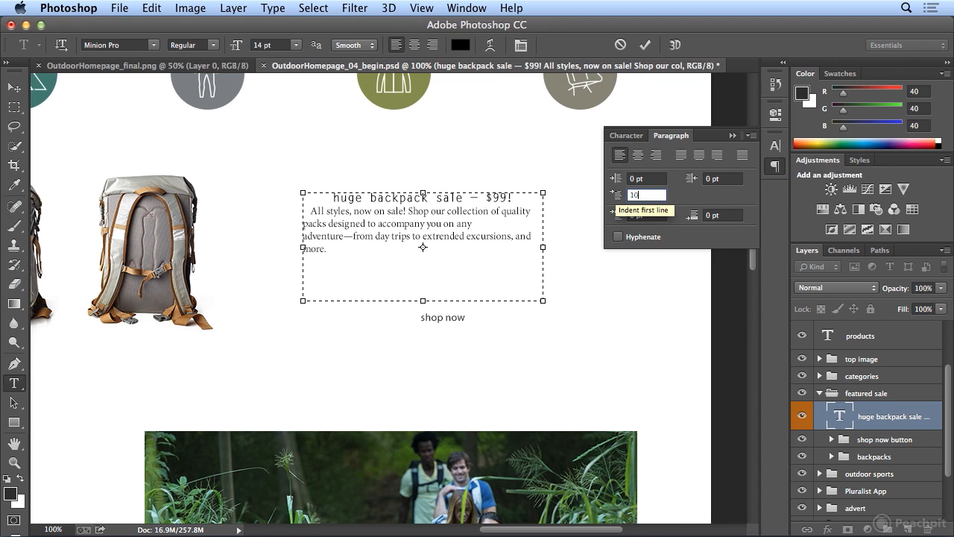
pyautogui.press('Return')
pyautogui.write('0')
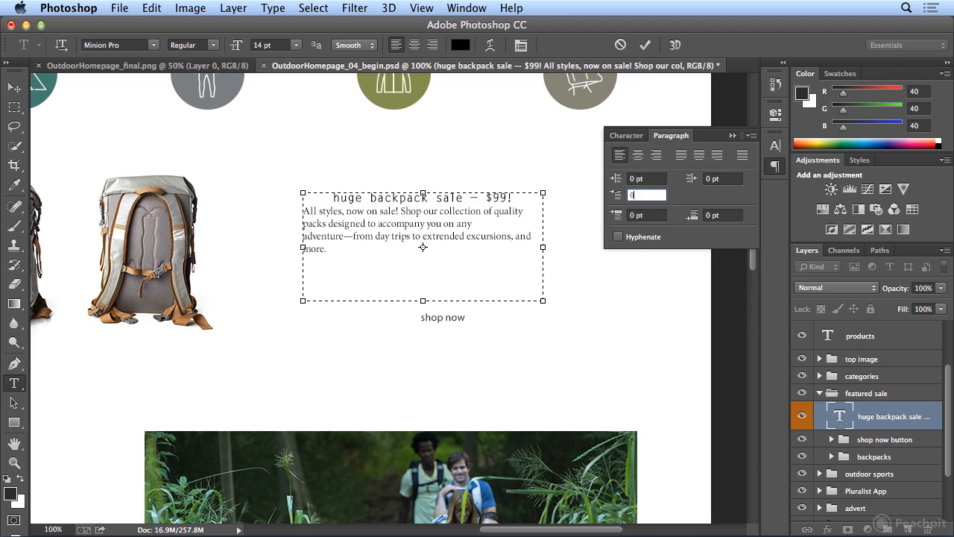
pyautogui.press('Return')
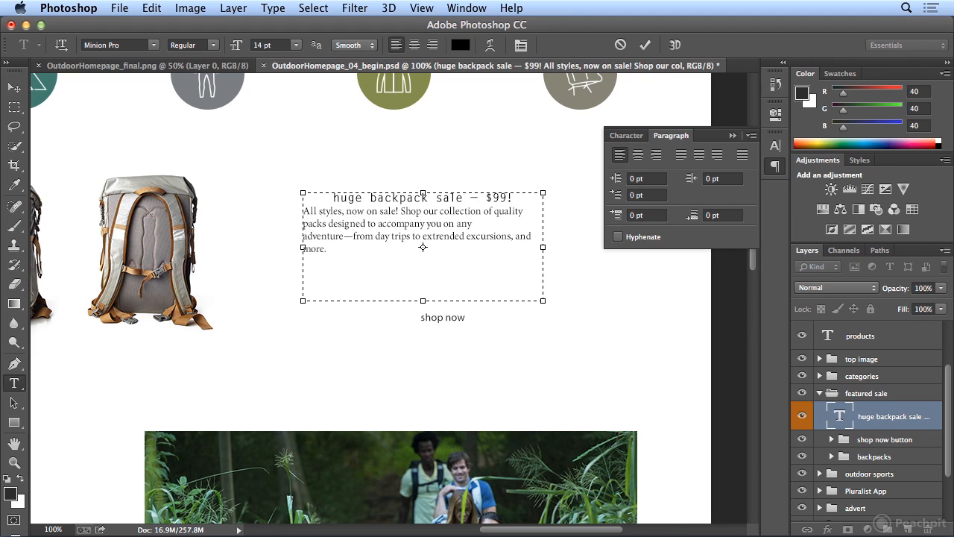
# Apply All Caps to the huge backpack sale heading line.
pyautogui.click(387, 197)
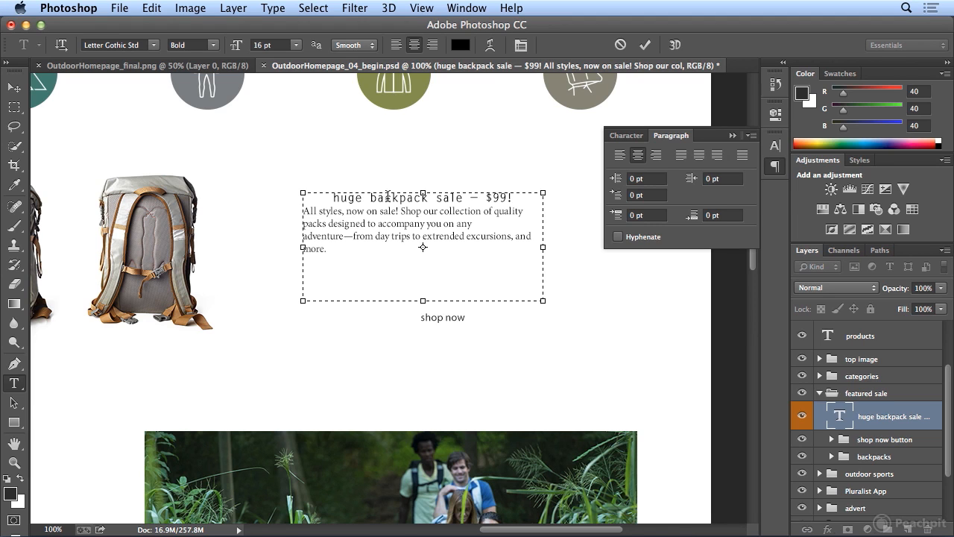
pyautogui.tripleClick(387, 195)
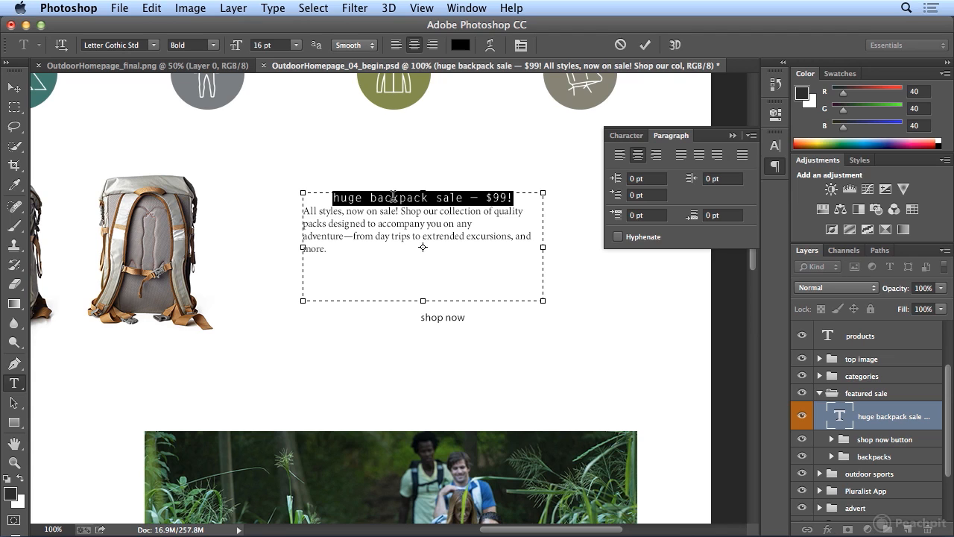
pyautogui.click(626, 136)
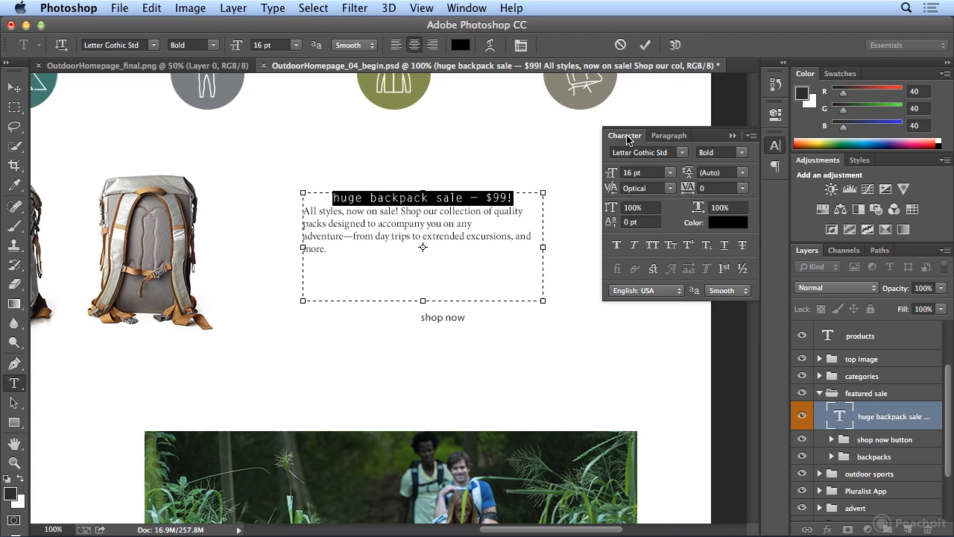
pyautogui.click(659, 251)
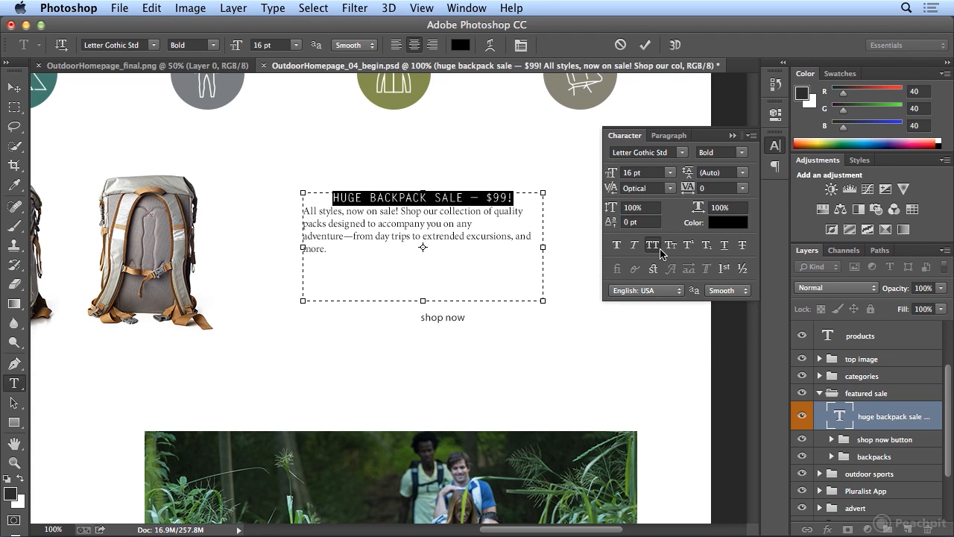
# Try separating the sale heading from the description with an empty line, and remove that line again.
pyautogui.click(662, 140)
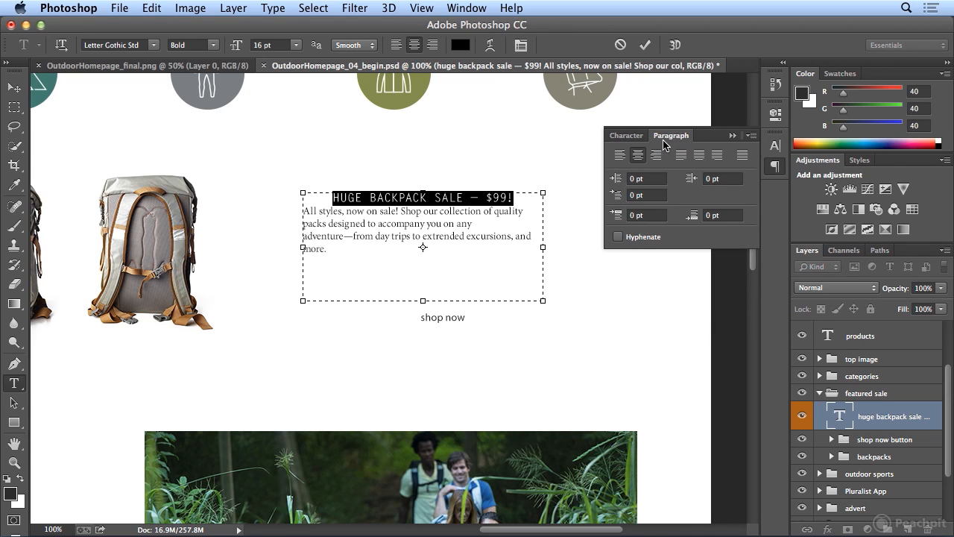
pyautogui.click(776, 170)
pyautogui.click(776, 170)
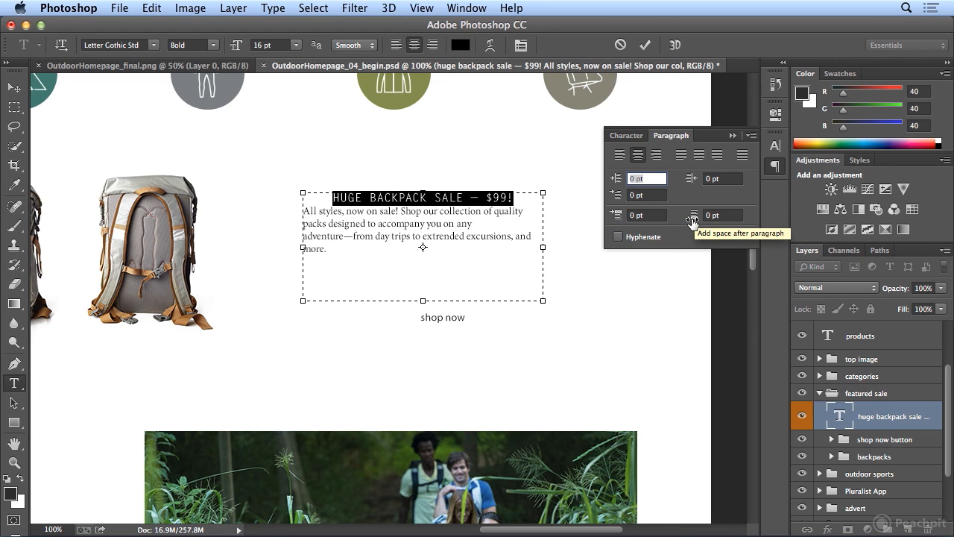
pyautogui.click(522, 199)
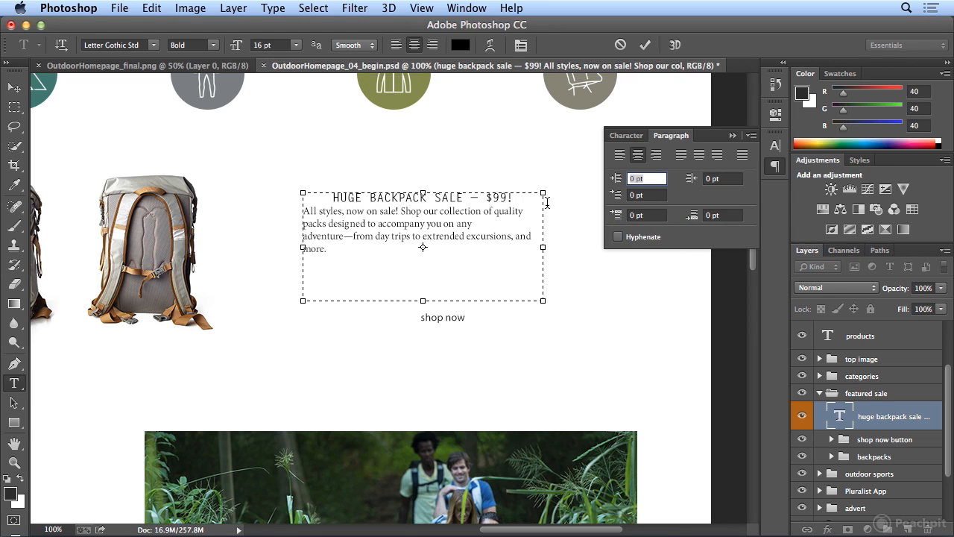
pyautogui.press('Return')
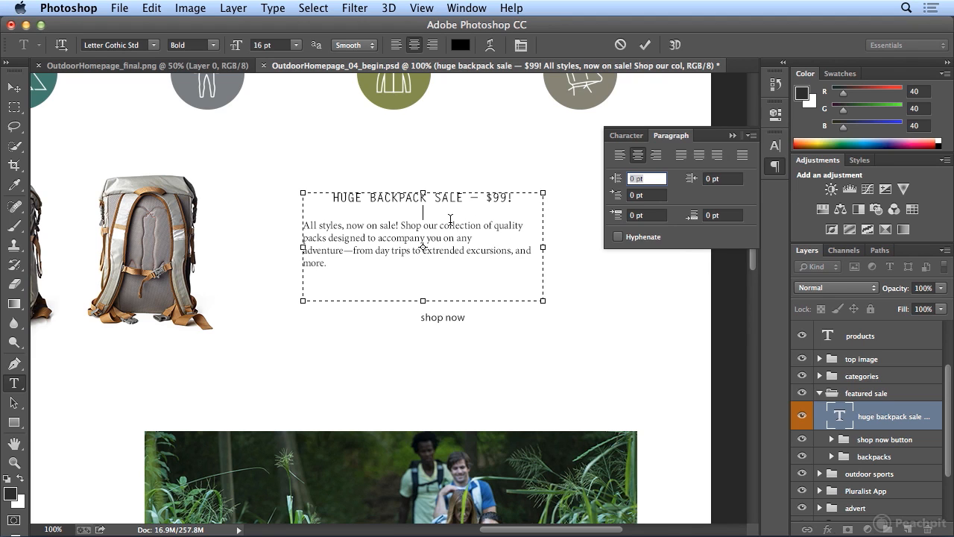
pyautogui.click(444, 198)
pyautogui.click(437, 227)
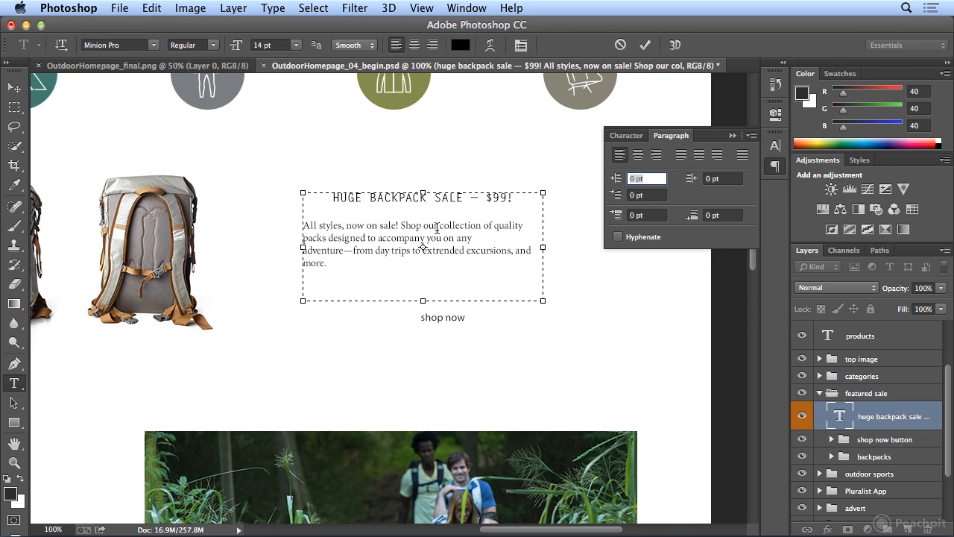
pyautogui.moveTo(347, 226); pyautogui.dragTo(335, 225)
pyautogui.click(374, 197)
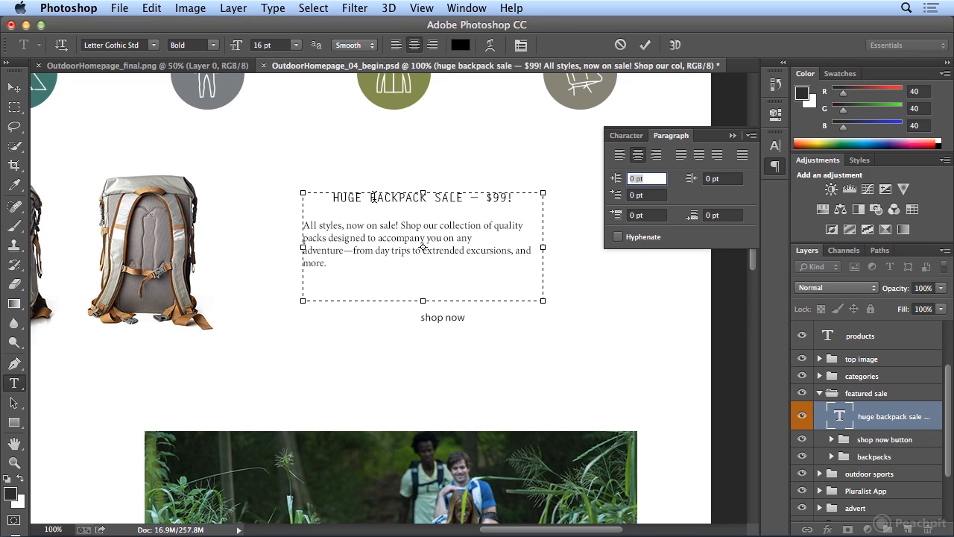
pyautogui.click(415, 203)
pyautogui.press('BackSpace')
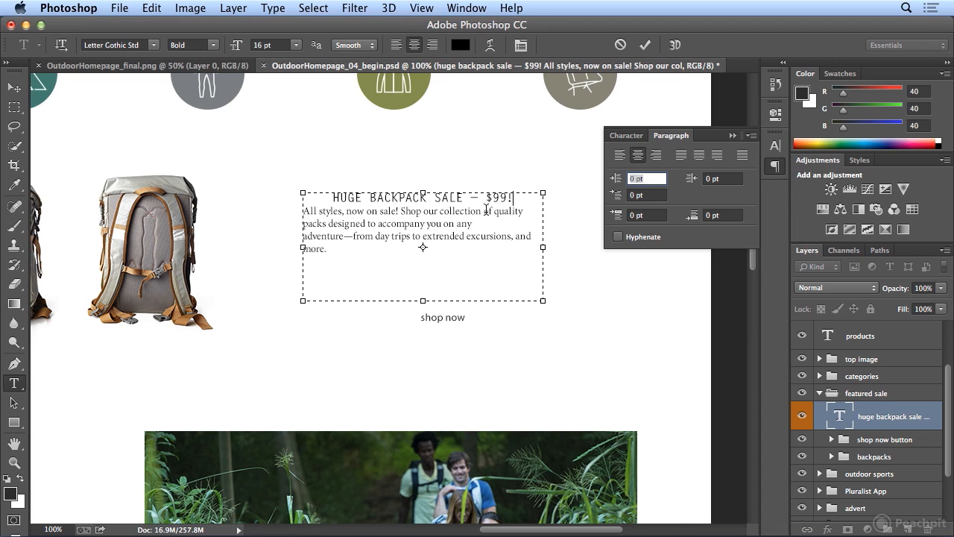
# Try 10 pt of space after the sale heading paragraph, and reset it to 0.
pyautogui.click(428, 211)
pyautogui.click(436, 197)
pyautogui.click(726, 215)
pyautogui.write('10')
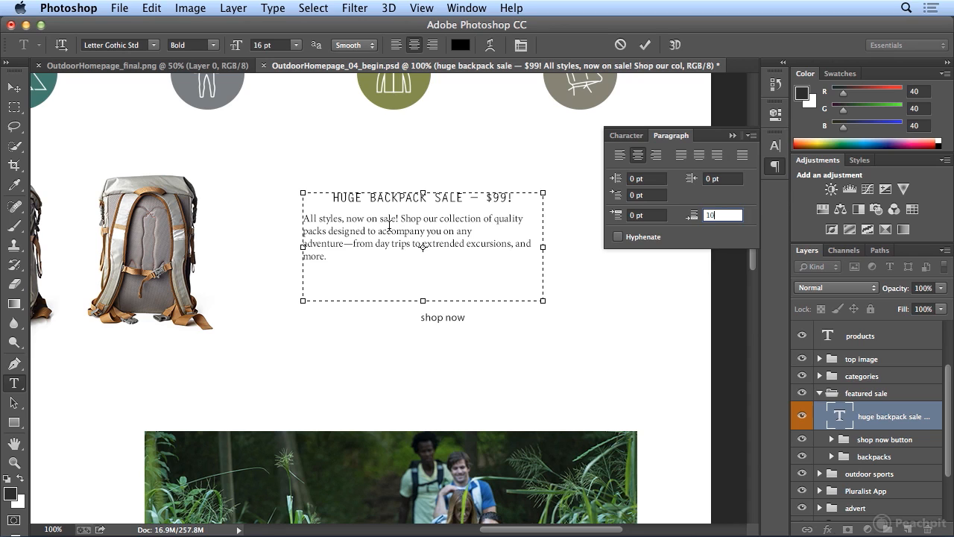
pyautogui.moveTo(716, 214); pyautogui.dragTo(693, 214)
pyautogui.write('0')
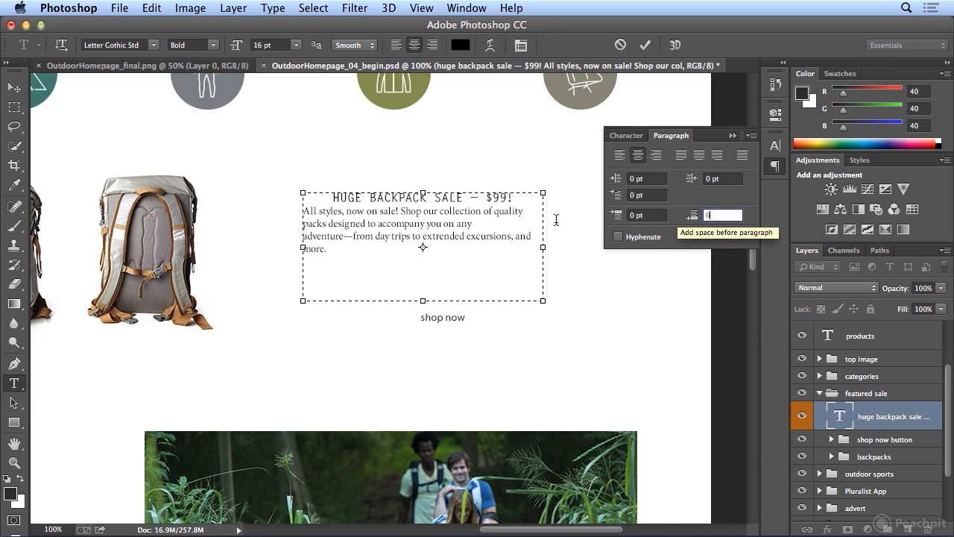
# Try 10 pt of space before the sale description paragraph, and reset it to 0.
pyautogui.click(459, 213)
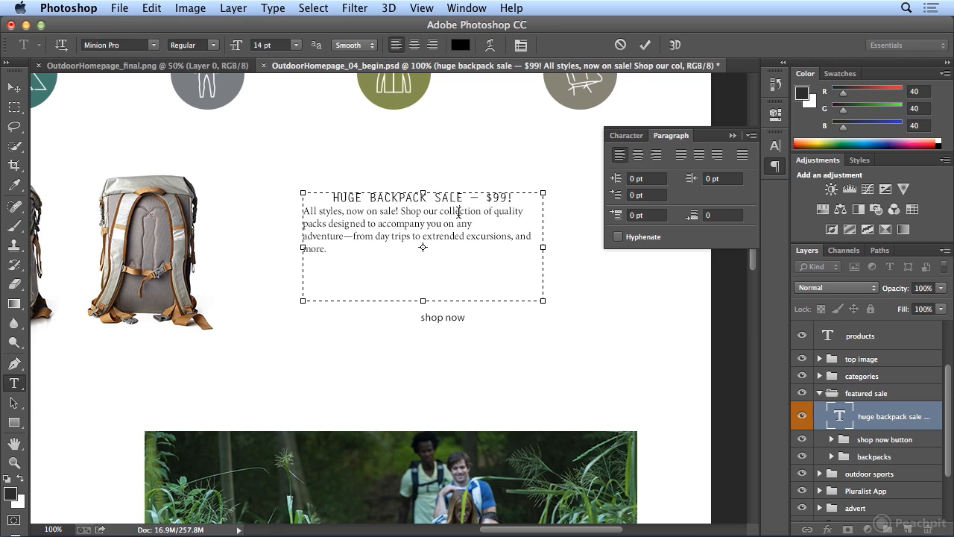
pyautogui.click(650, 214)
pyautogui.write('10')
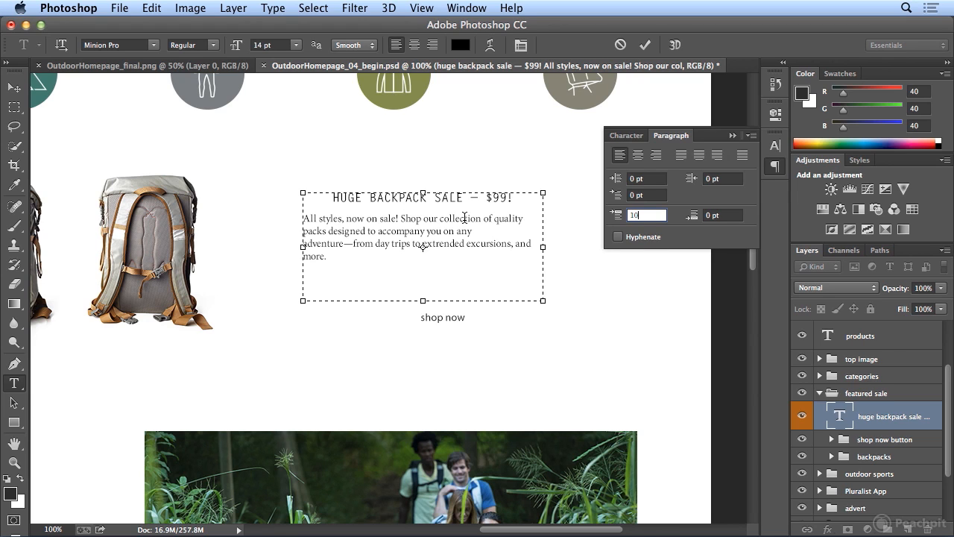
pyautogui.click(611, 216)
pyautogui.write('0')
pyautogui.press('Return')
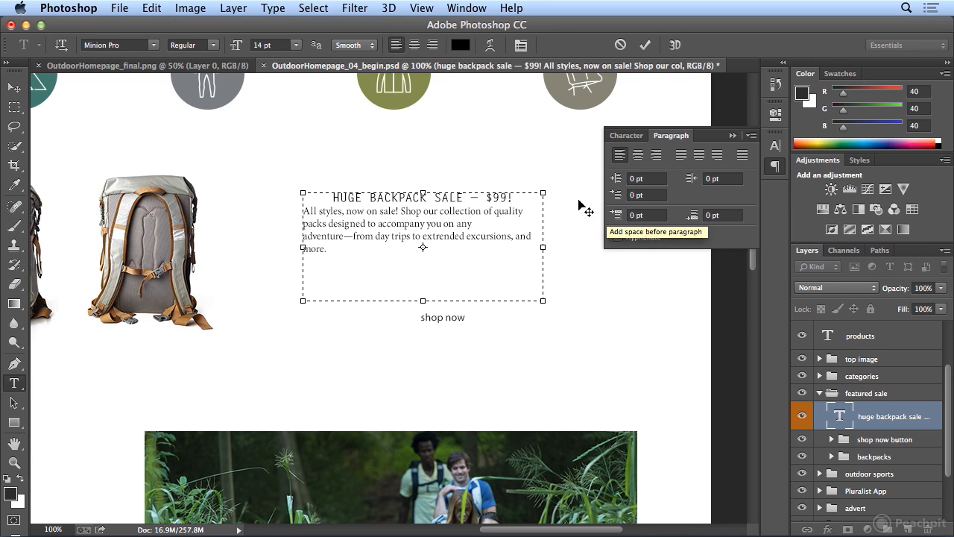
# Set the space after the sale heading paragraph to 10 pt.
pyautogui.click(475, 193)
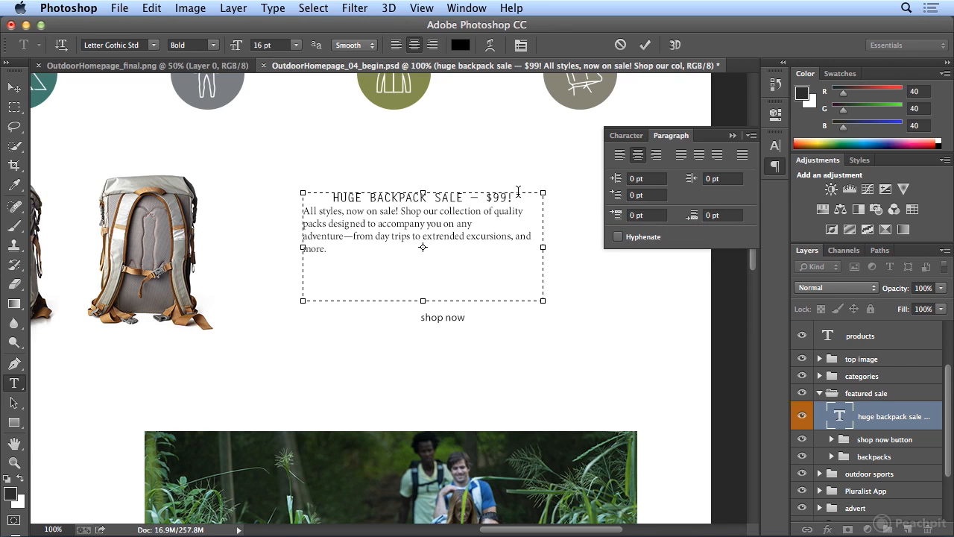
pyautogui.click(685, 213)
pyautogui.write('1')
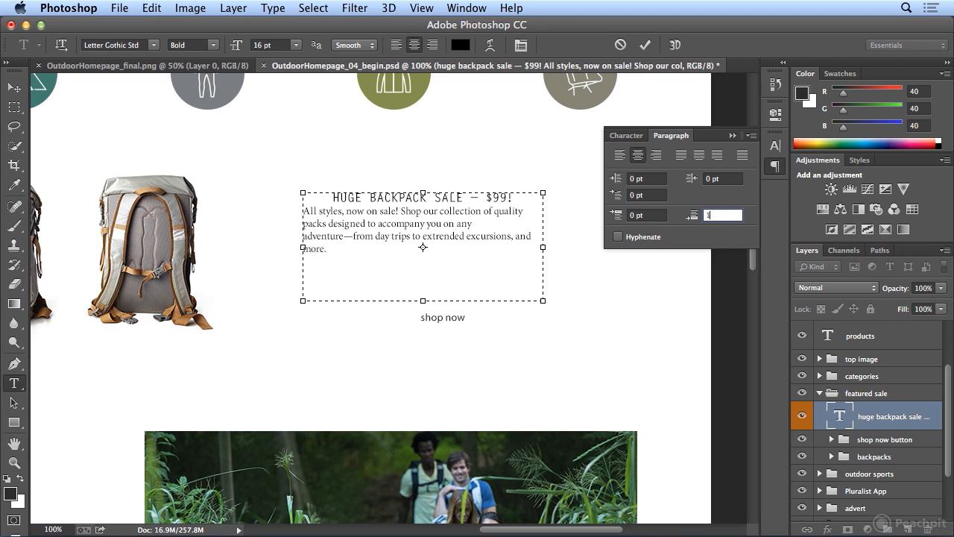
pyautogui.write('0')
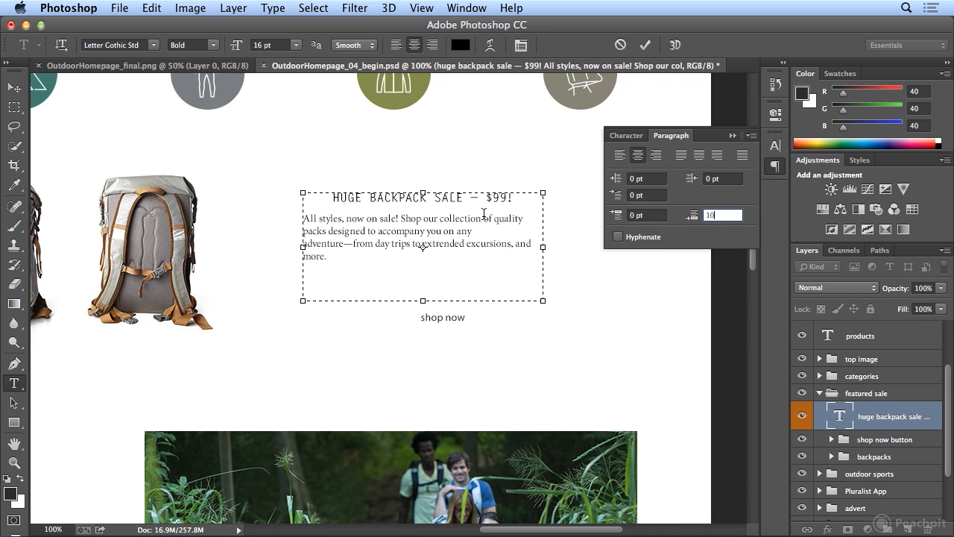
# Examine the text sections across the rest of the homepage at 50% zoom, down to the footer and back to the sale text.
pyautogui.click(425, 11)
pyautogui.click(449, 140)
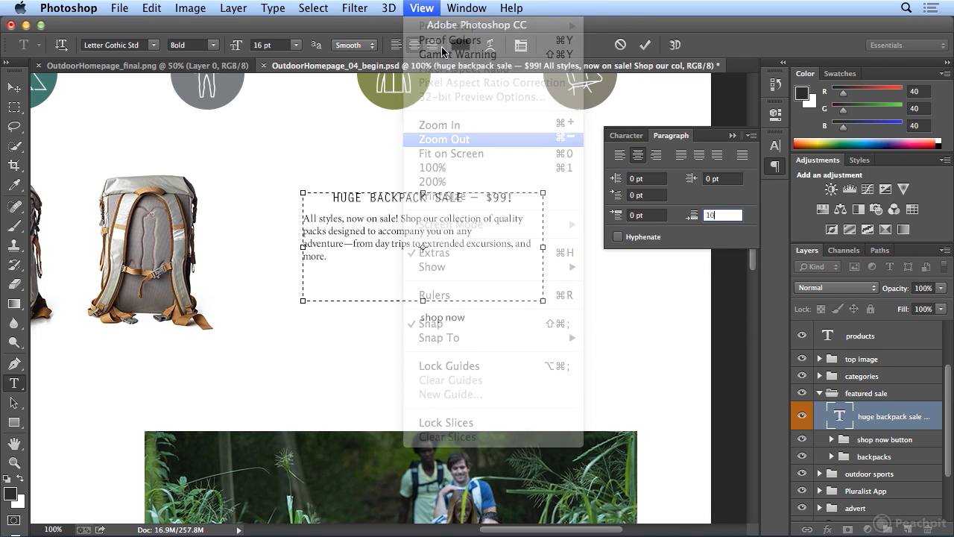
pyautogui.click(432, 7)
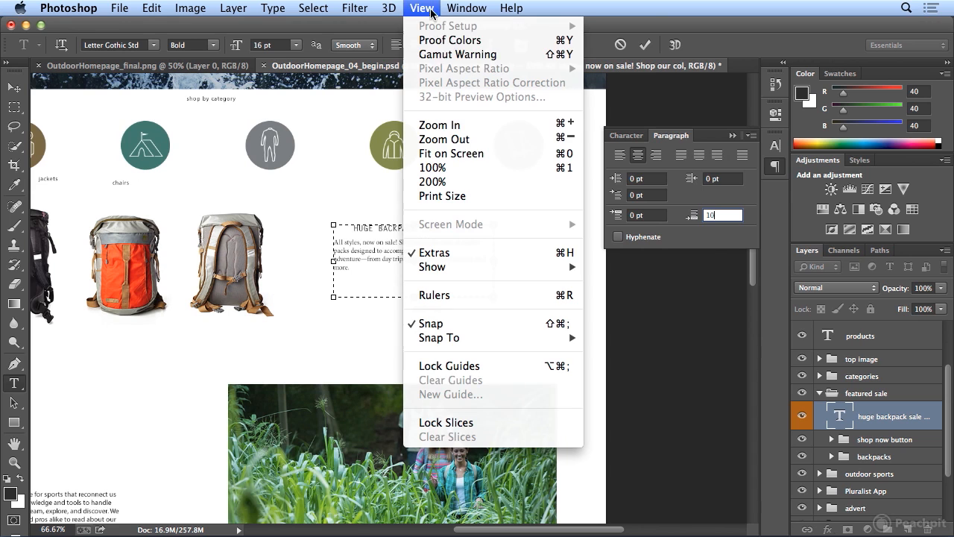
pyautogui.click(450, 139)
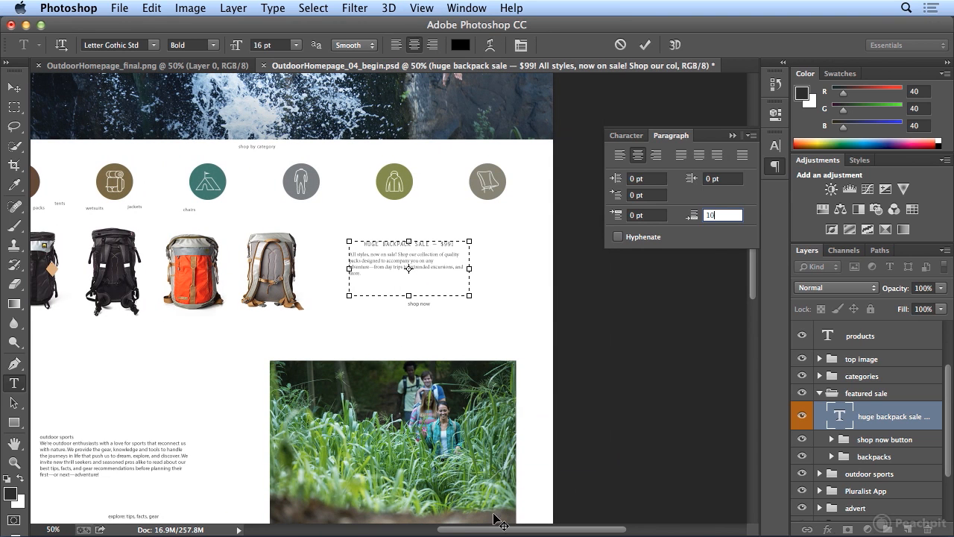
pyautogui.moveTo(488, 528); pyautogui.dragTo(443, 528)
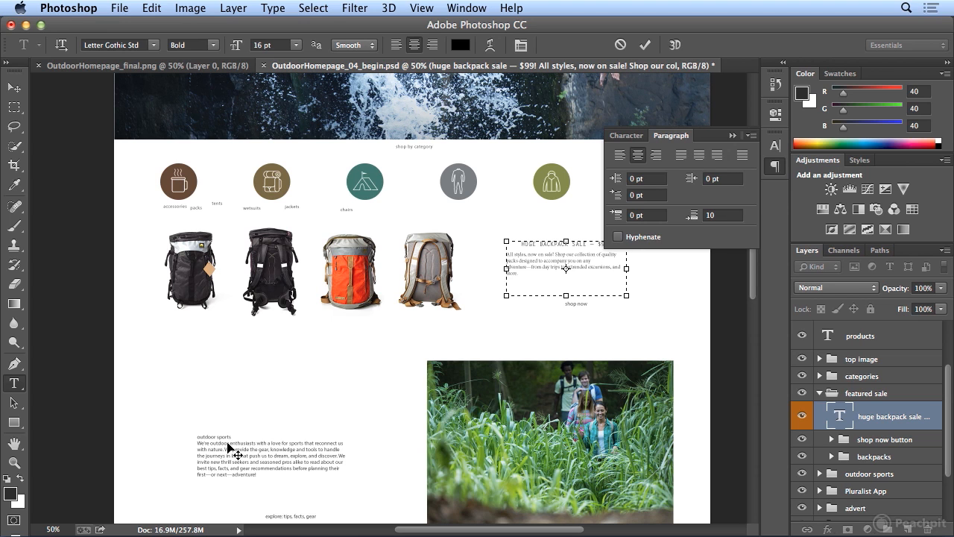
pyautogui.moveTo(757, 297); pyautogui.dragTo(752, 409)
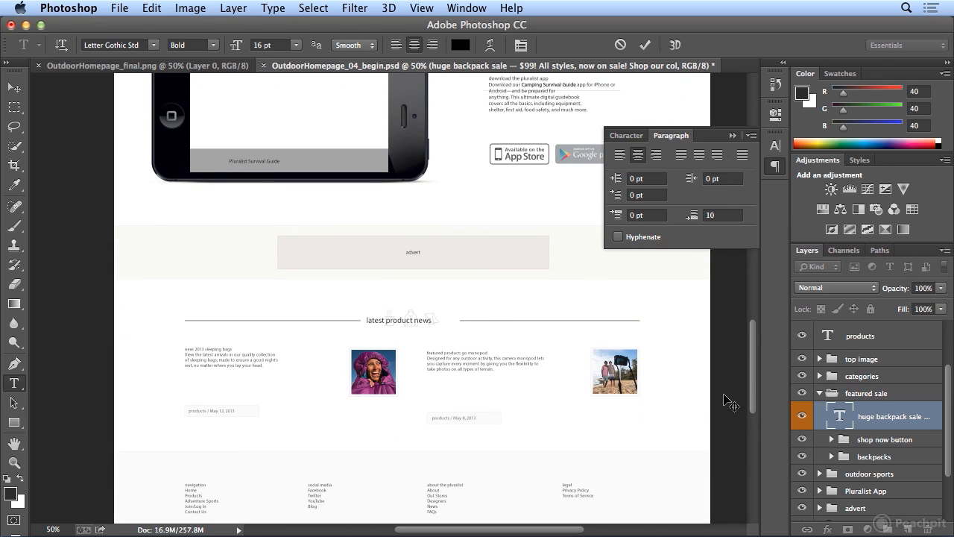
pyautogui.moveTo(753, 403); pyautogui.dragTo(754, 276)
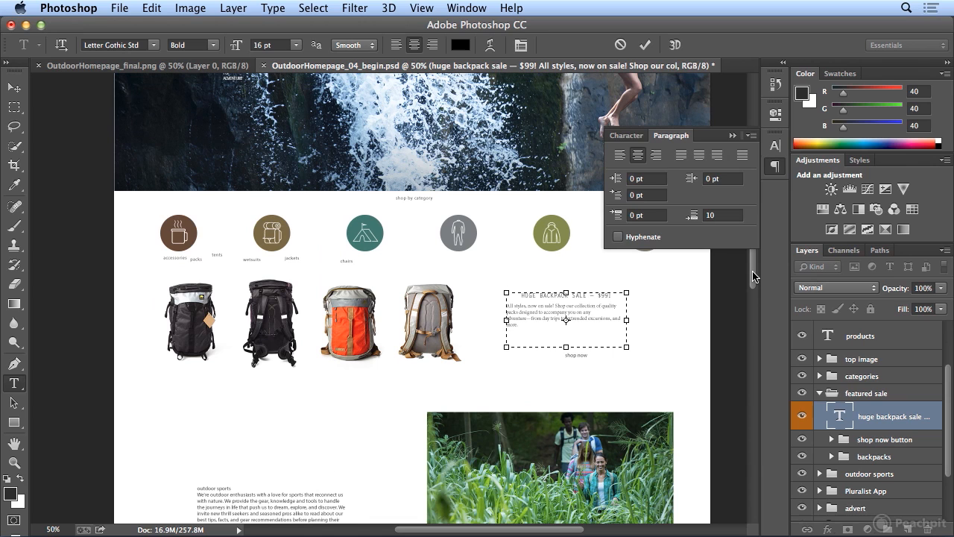
# Set the font size of the "Huge backpack sale – $99!" heading to 17 pt.
pyautogui.tripleClick(547, 293)
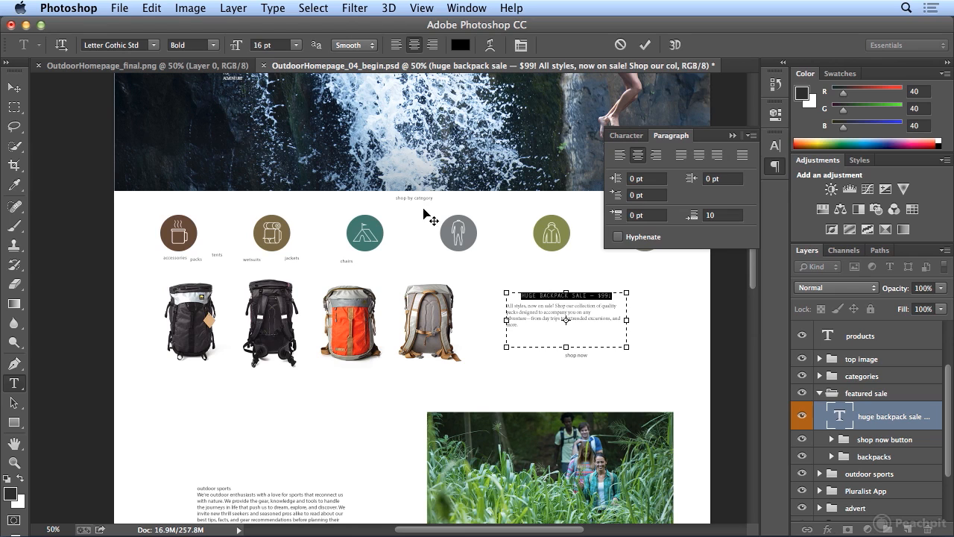
pyautogui.click(282, 47)
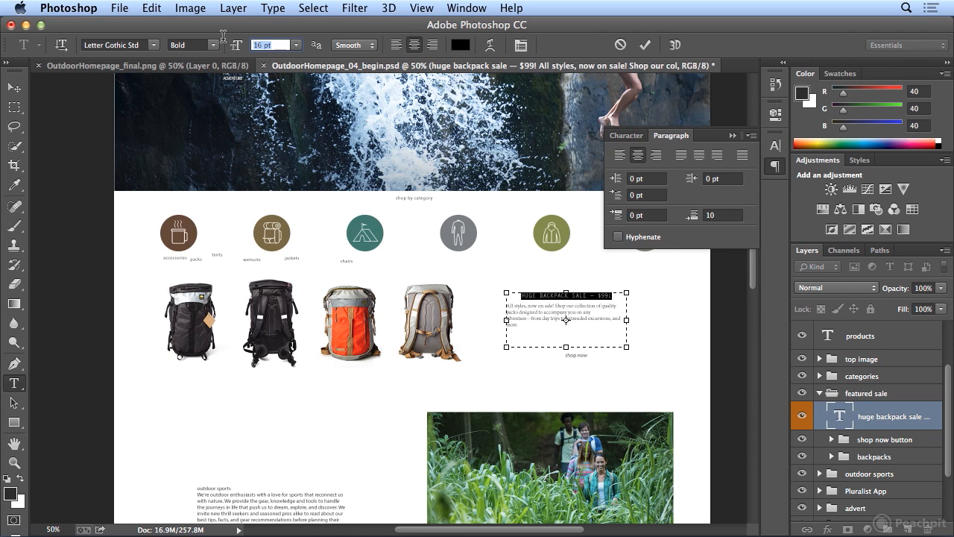
pyautogui.write('17')
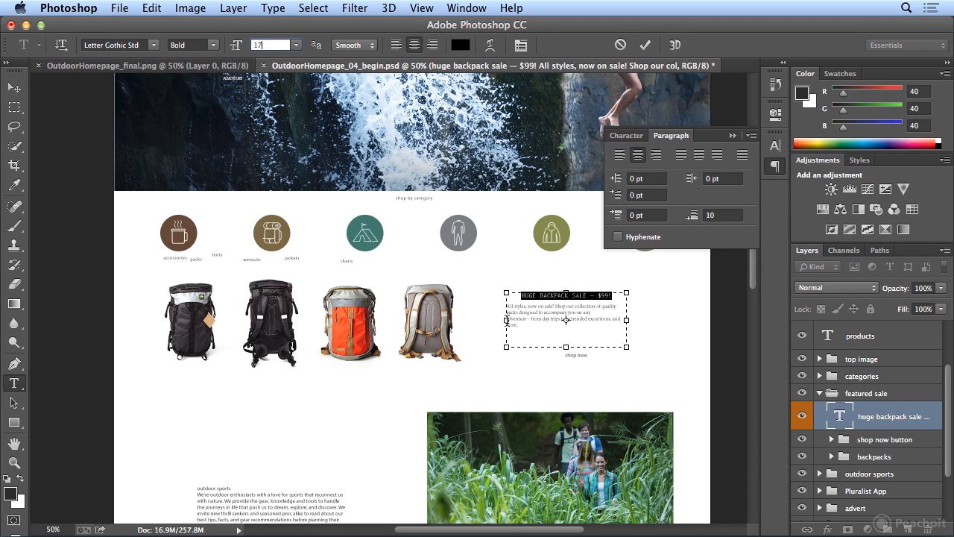
# Narrow the backpack sale text box from both sides until its width roughly matches the heading line.
pyautogui.click(508, 321)
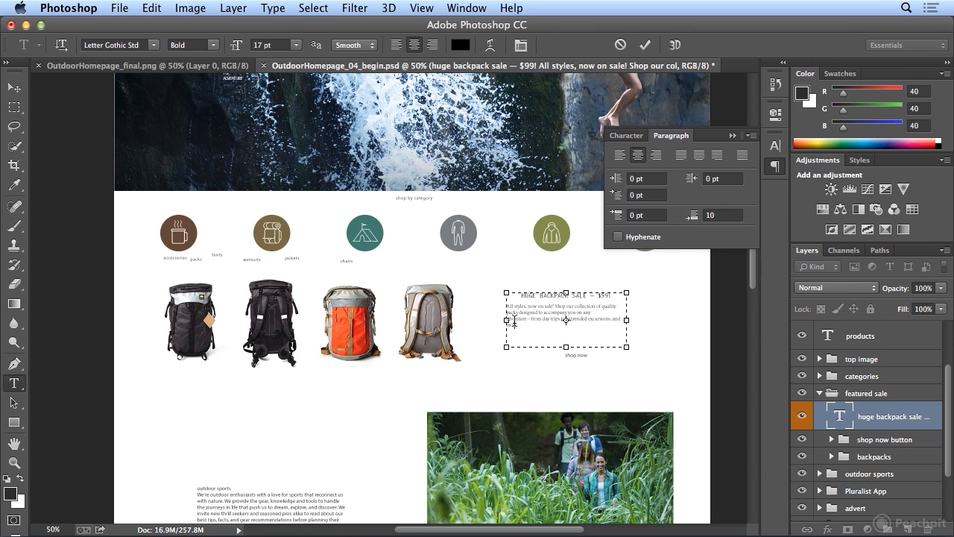
pyautogui.moveTo(507, 321); pyautogui.dragTo(519, 321)
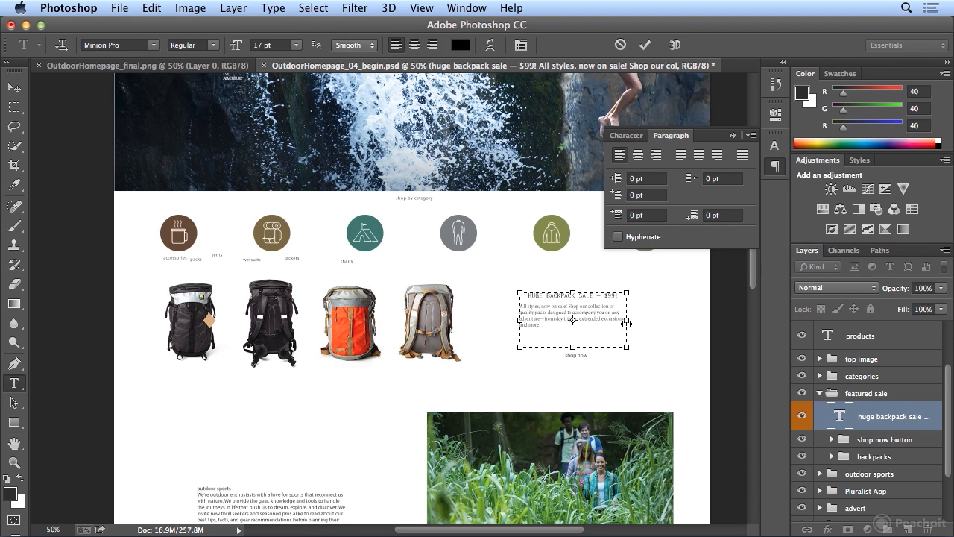
pyautogui.moveTo(626, 324); pyautogui.dragTo(617, 324)
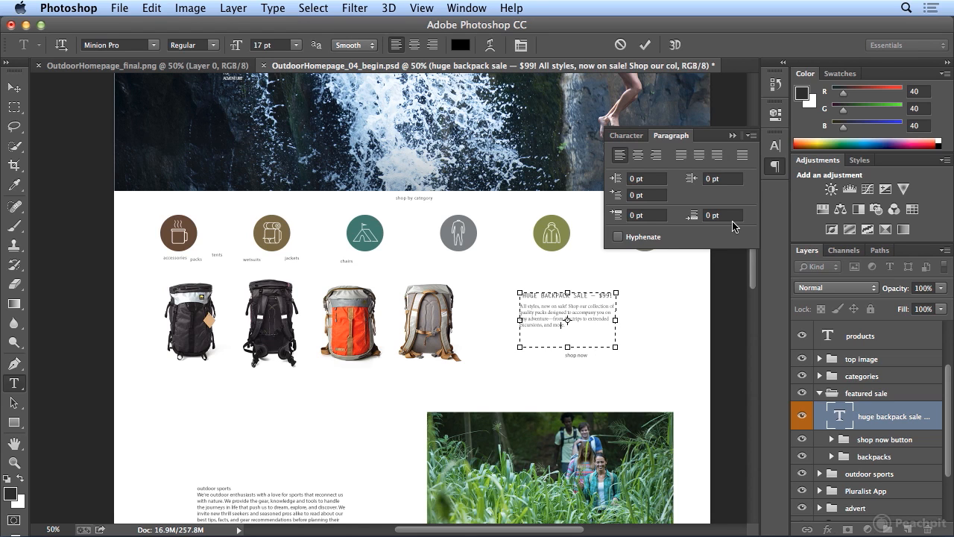
# Hide and redisplay the character and paragraph formatting settings in different ways, finishing with the paragraph settings shown.
pyautogui.click(775, 167)
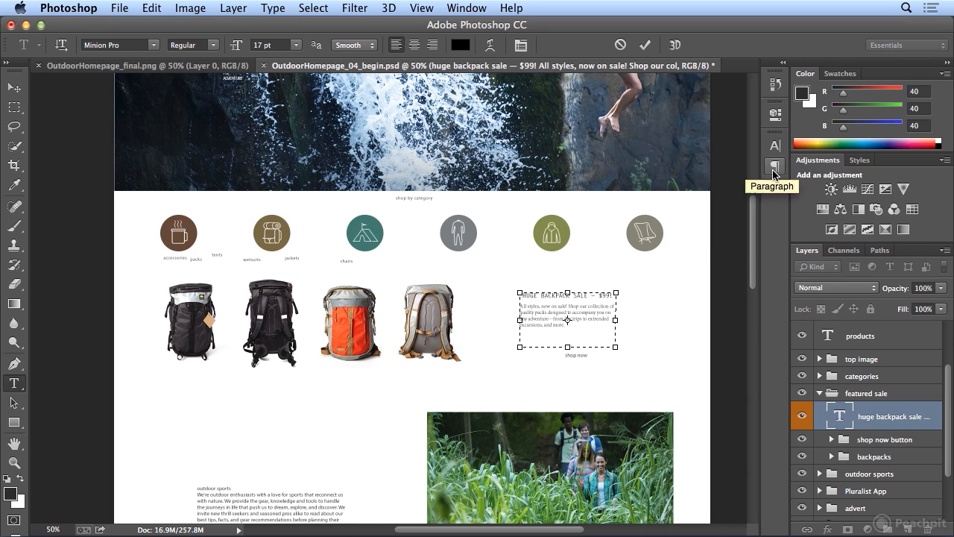
pyautogui.click(774, 168)
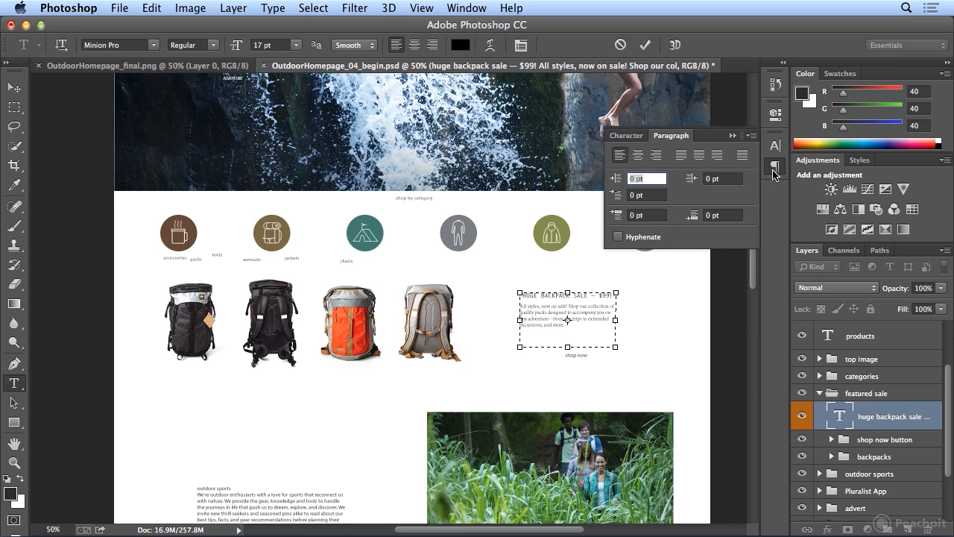
pyautogui.click(523, 52)
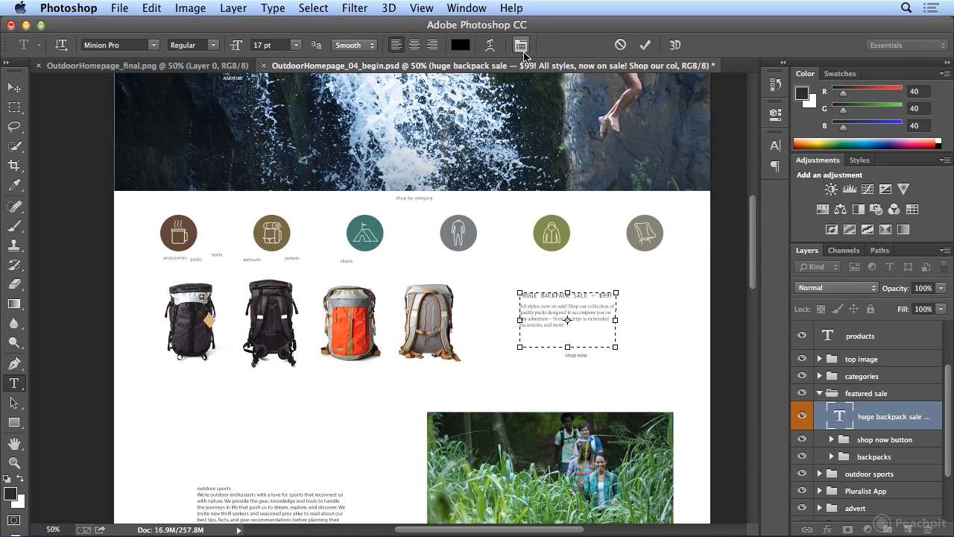
pyautogui.click(524, 52)
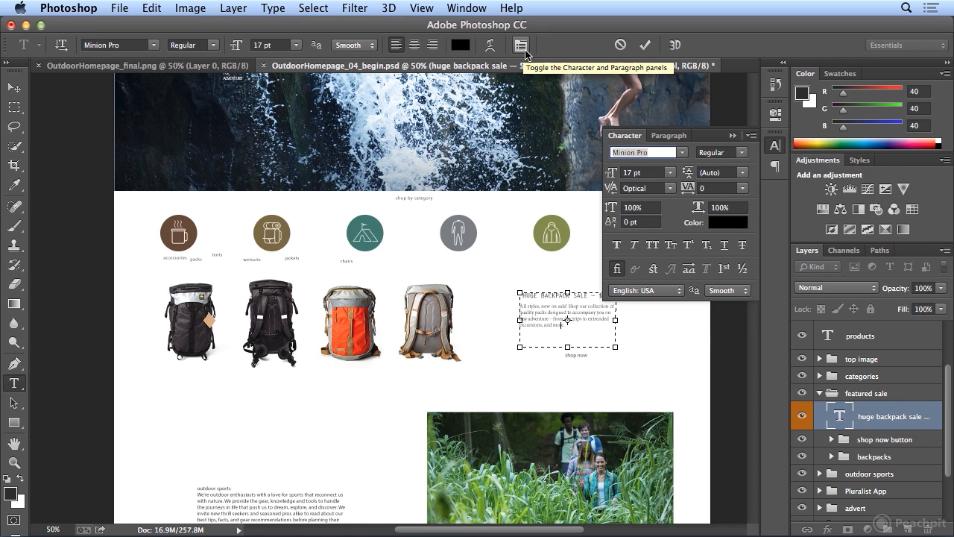
pyautogui.click(452, 7)
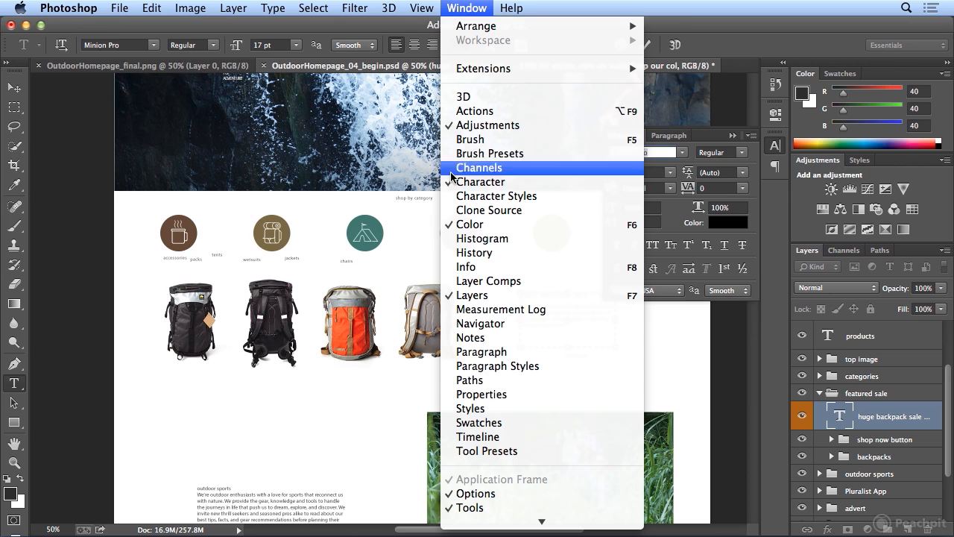
pyautogui.click(496, 353)
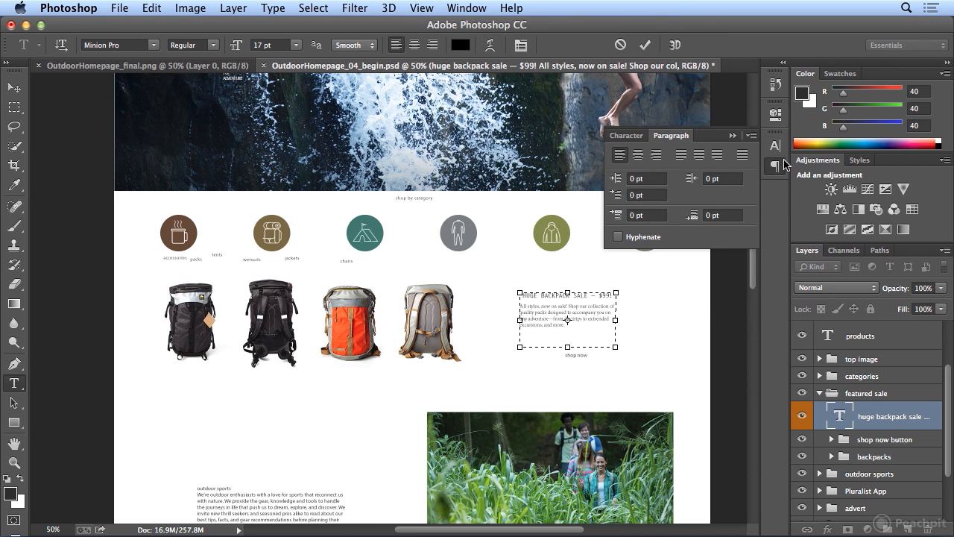